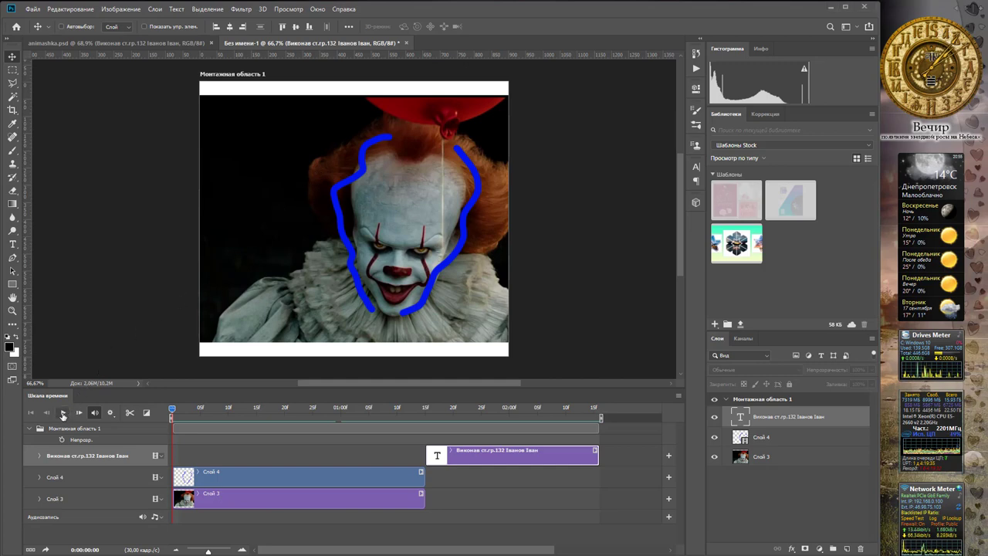
- Preview the clown animation from its first frame until the blue student-name text appears
click(79, 413)
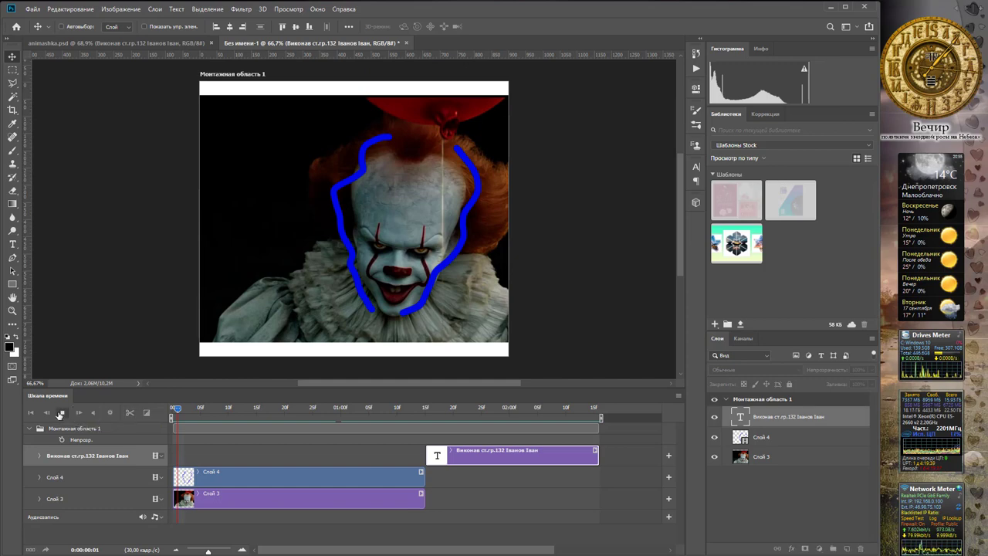
click(62, 413)
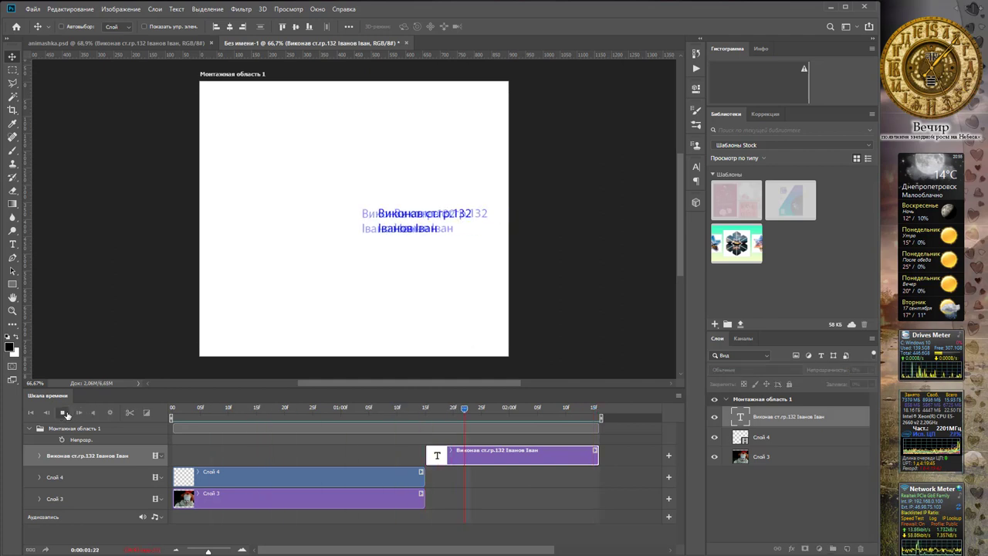
click(65, 414)
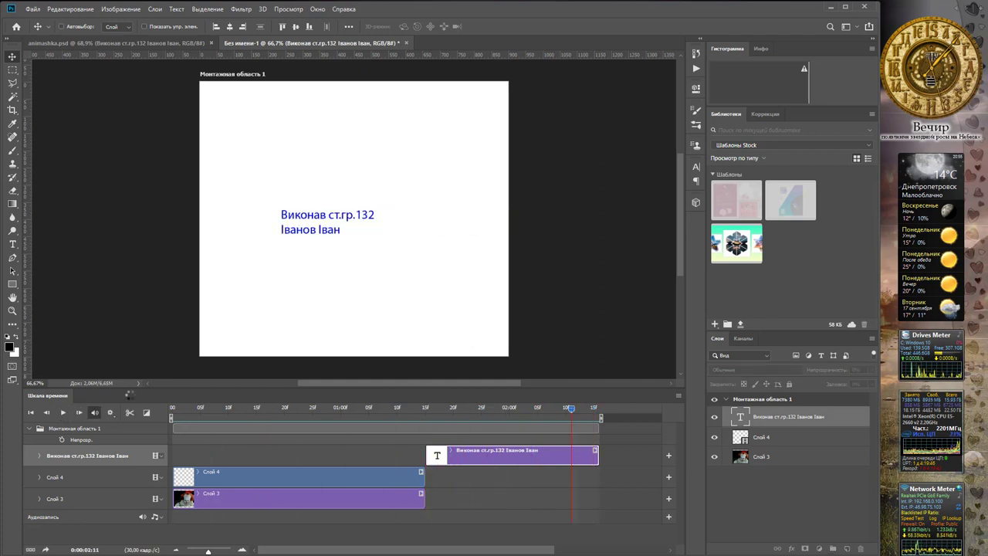
click(34, 9)
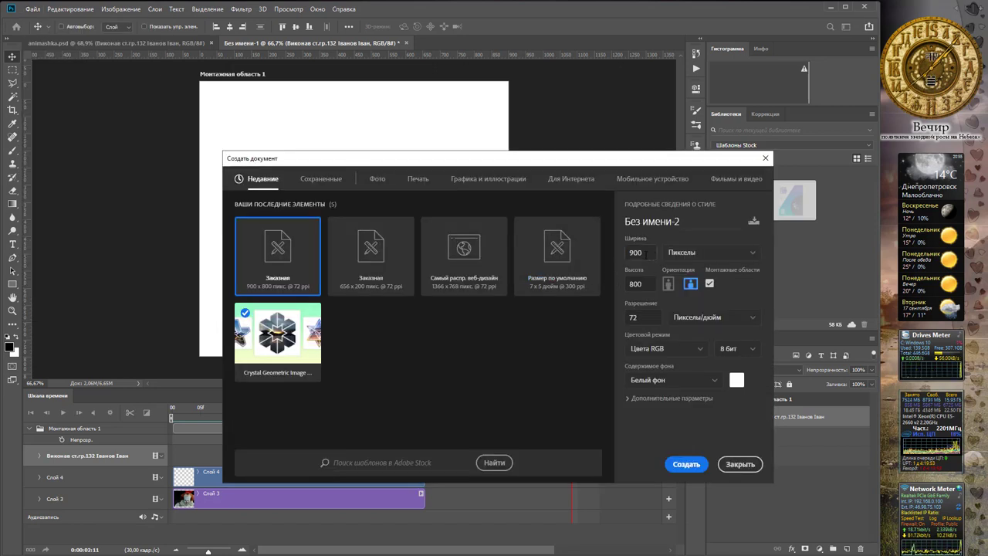
- Create a new 900 × 800 px, 72 ppi RGB document with a white background
double_click(641, 253)
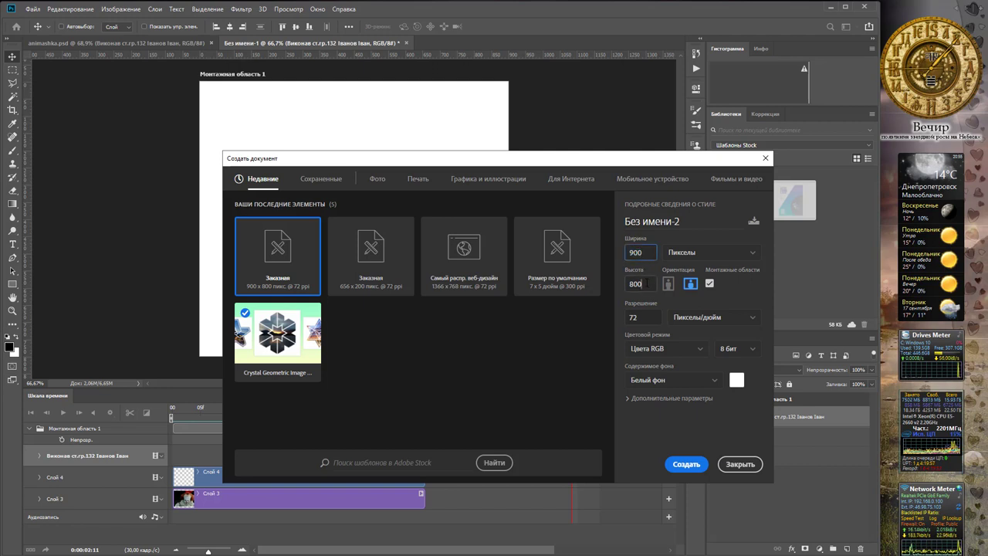
double_click(647, 283)
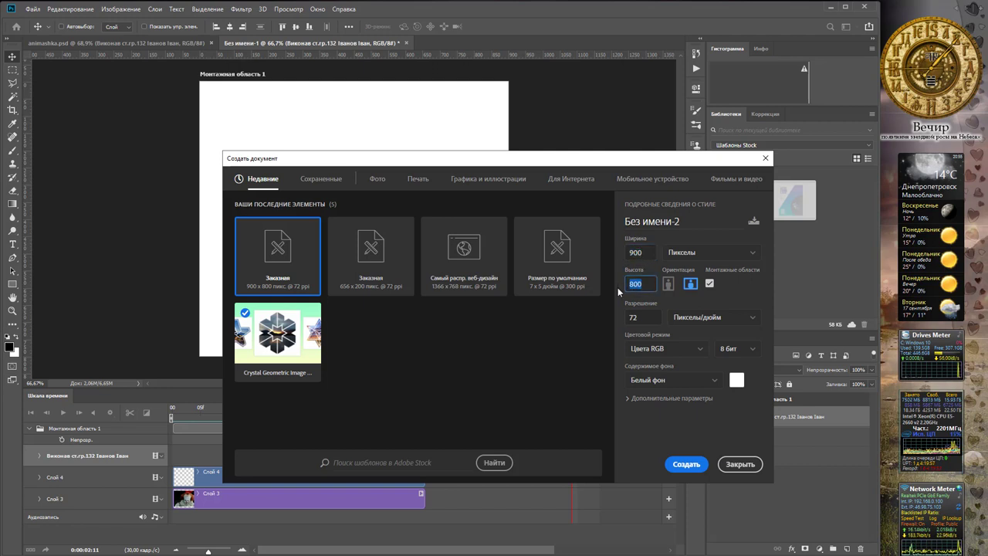
double_click(649, 317)
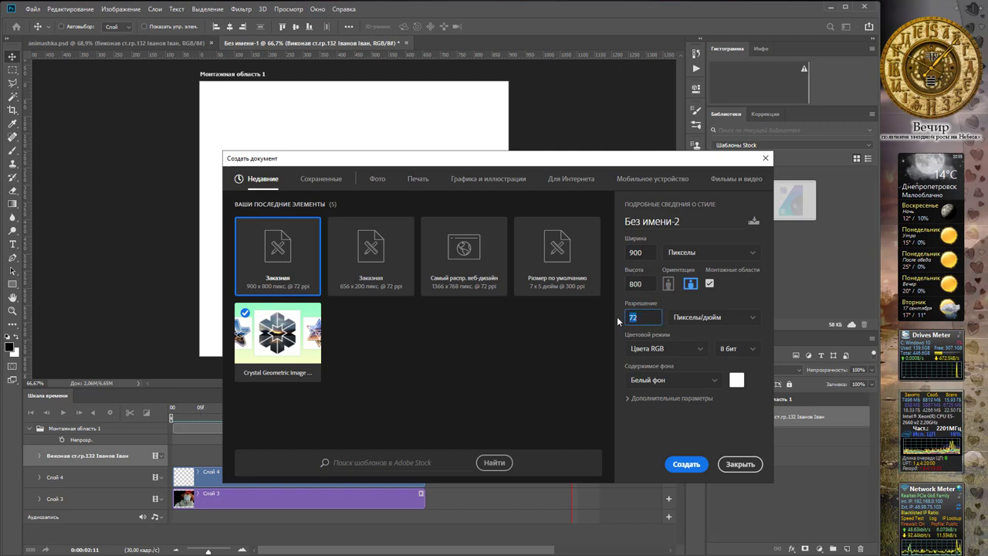
click(696, 347)
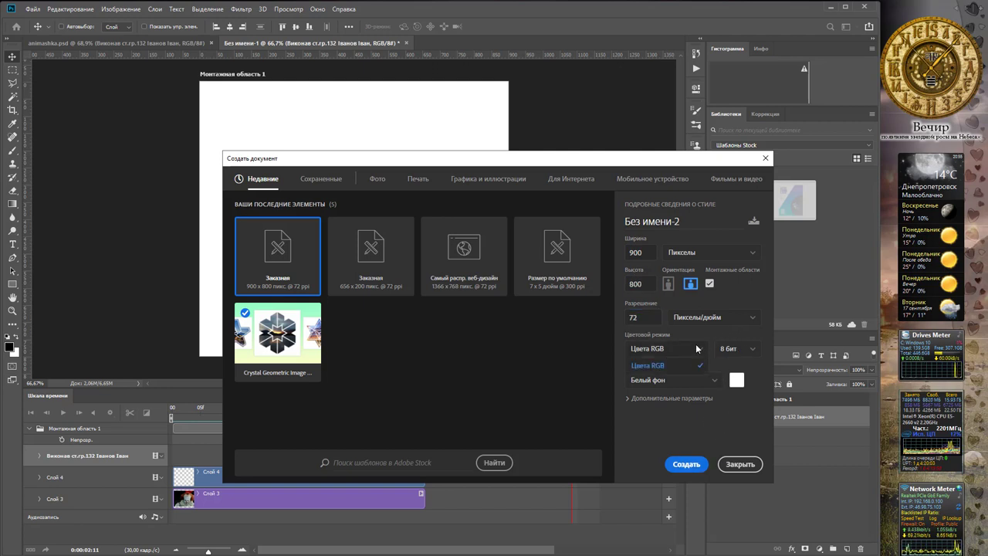
click(695, 346)
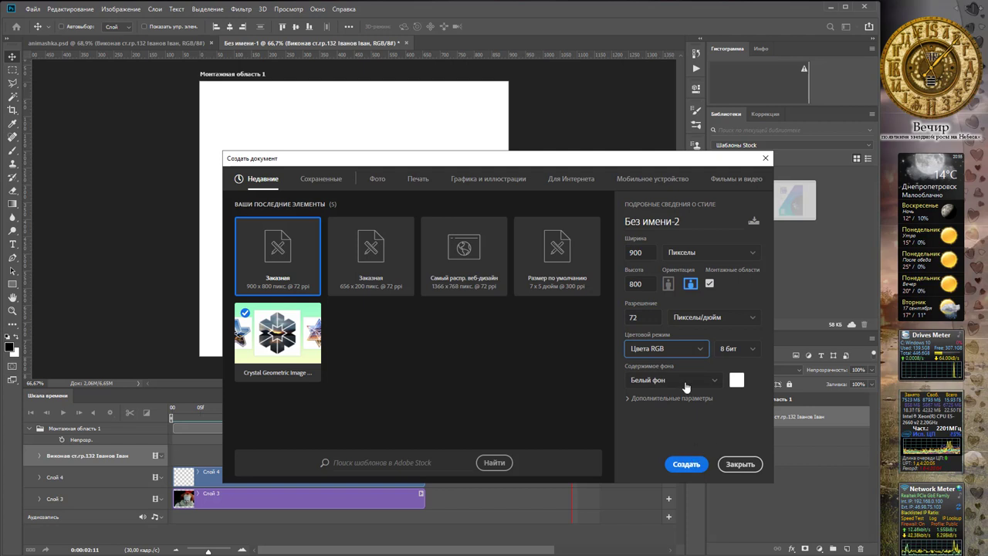
click(685, 464)
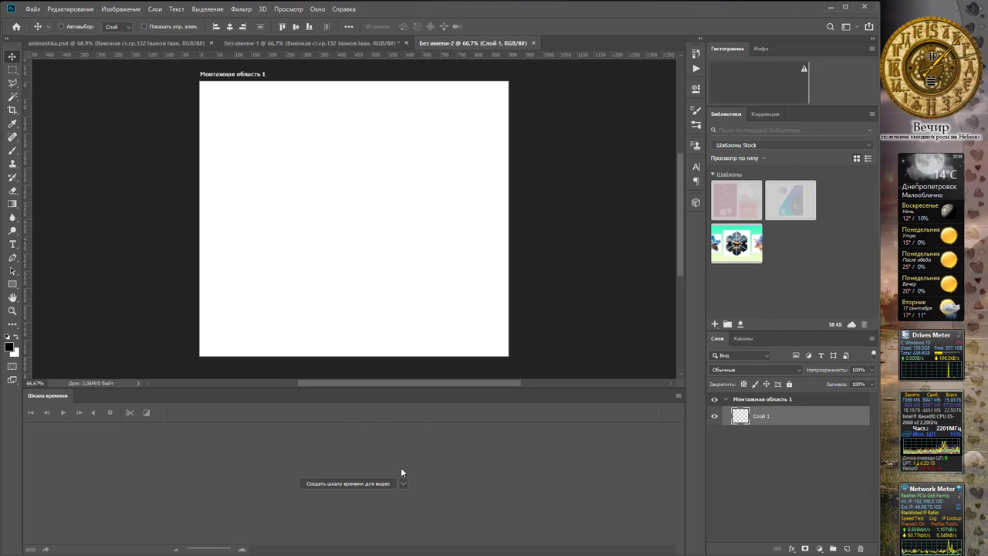
- Glance at the panel list without changes and switch to Google Chrome
click(318, 10)
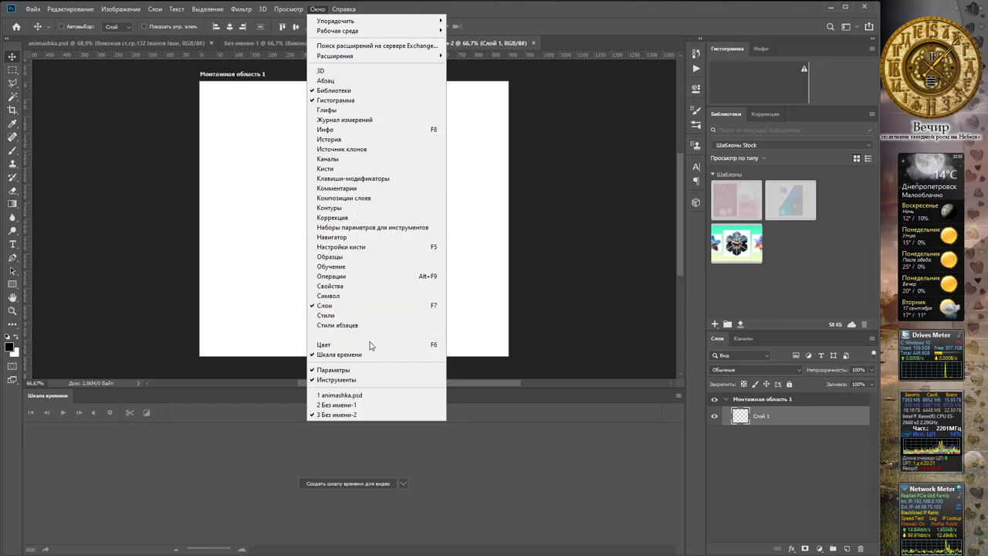
click(478, 445)
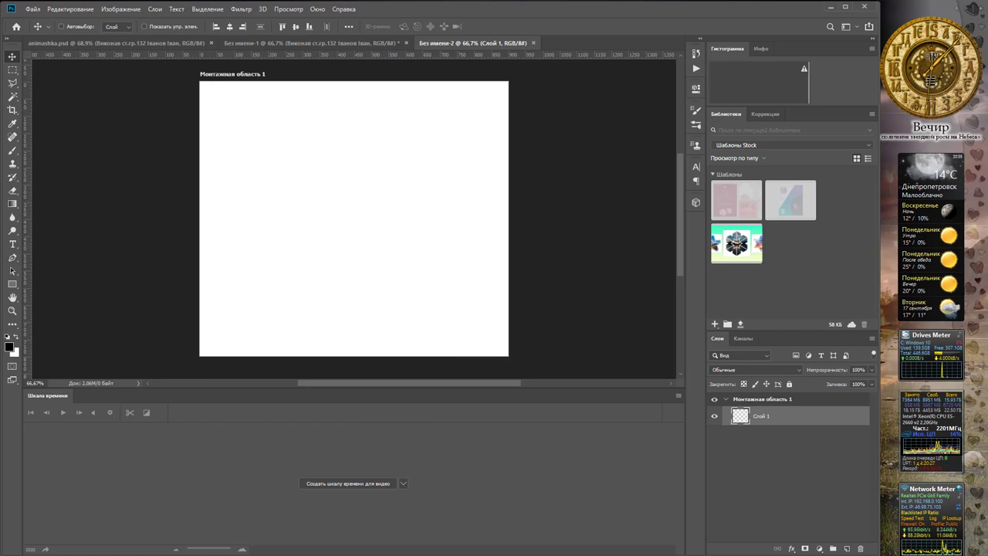
click(54, 532)
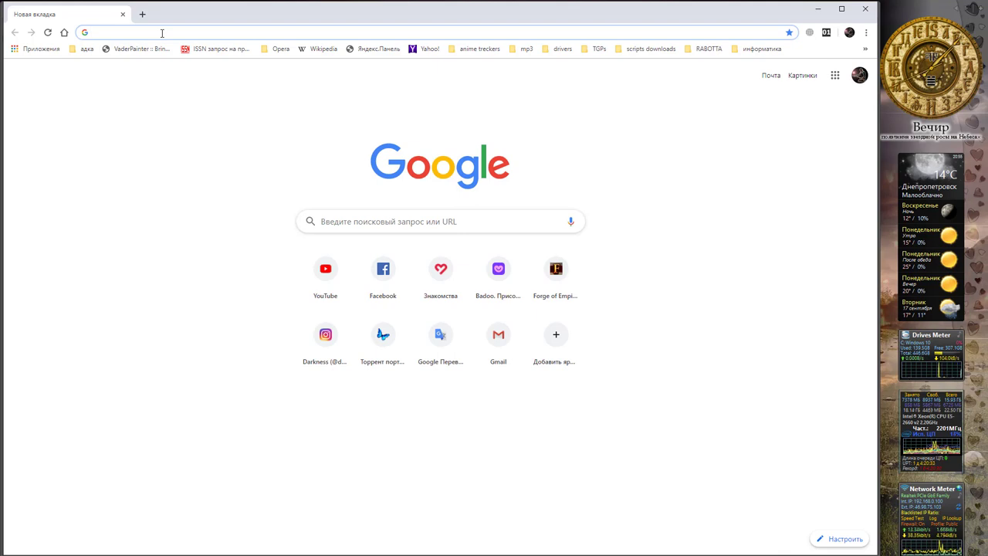
- Search Google Images for 'клоун'
text(клоун)
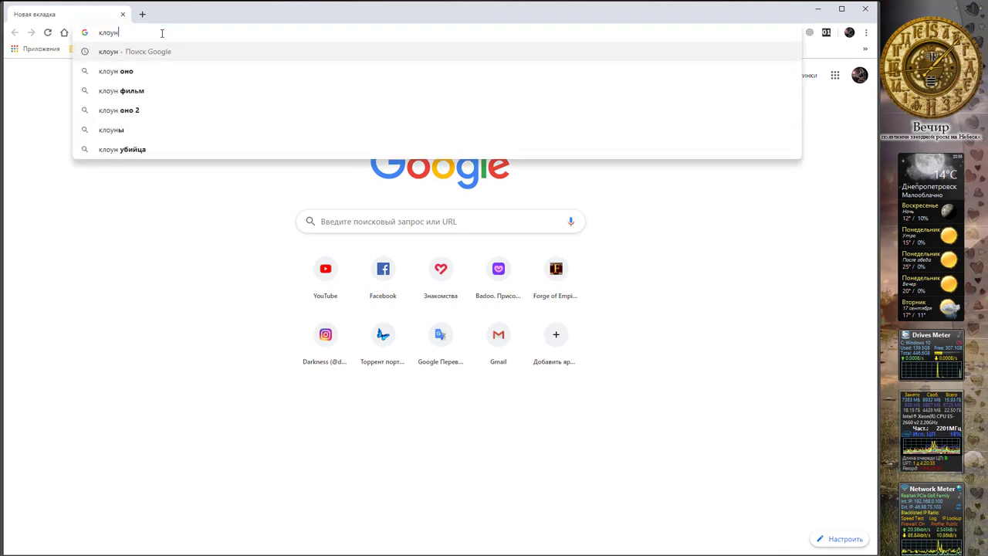
key(Return)
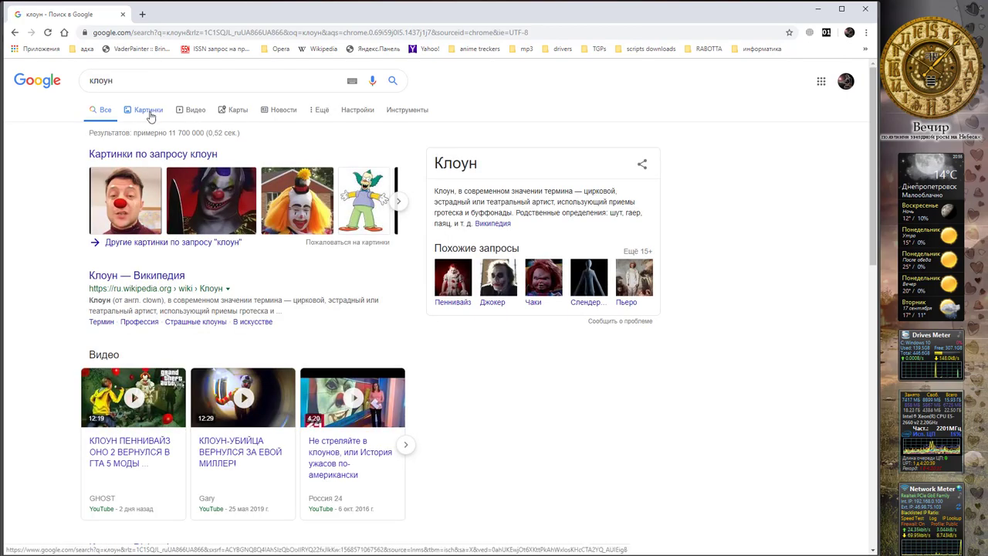
click(150, 115)
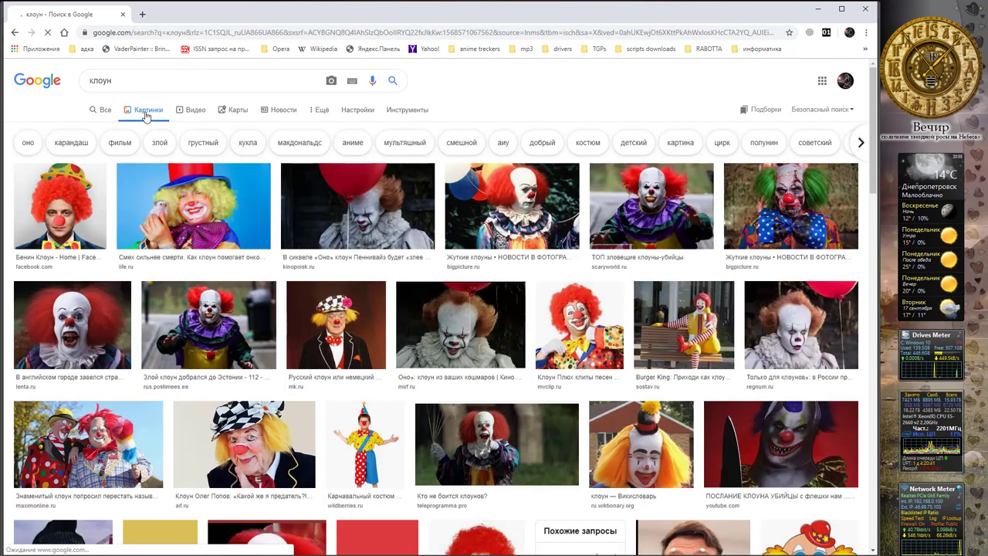
- Copy the Pennywise clown image and return to Photoshop
click(459, 332)
right_click(682, 132)
mouse_move(679, 158)
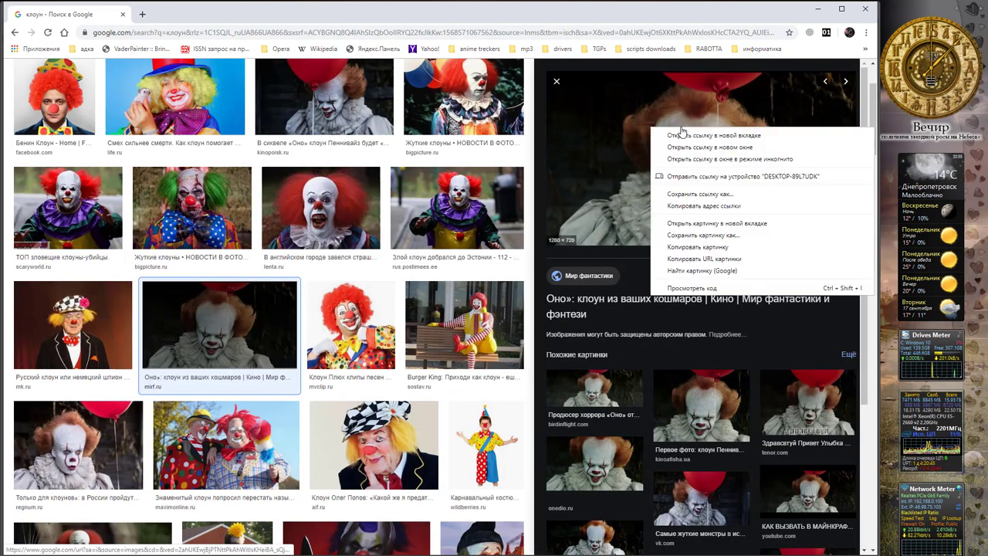
click(703, 246)
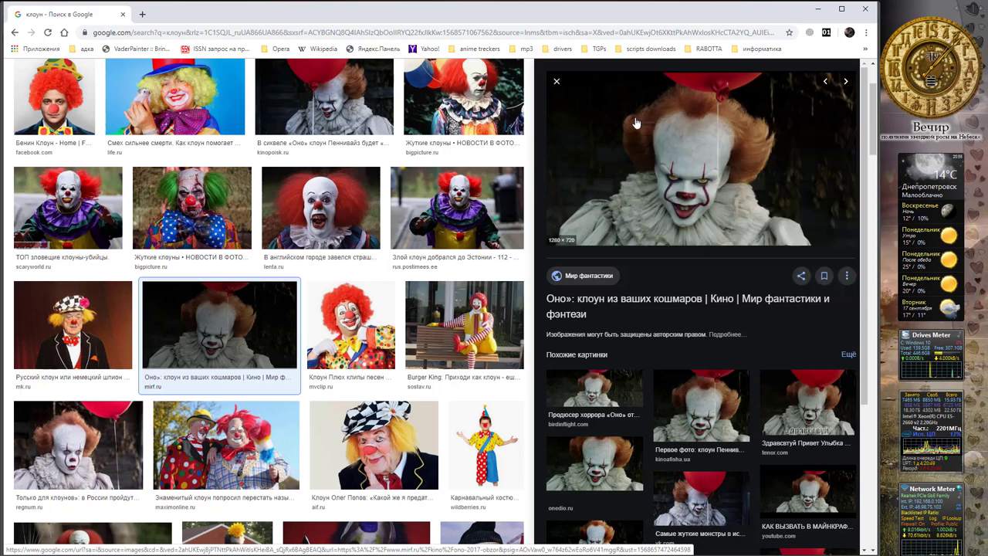
key(alt+Tab)
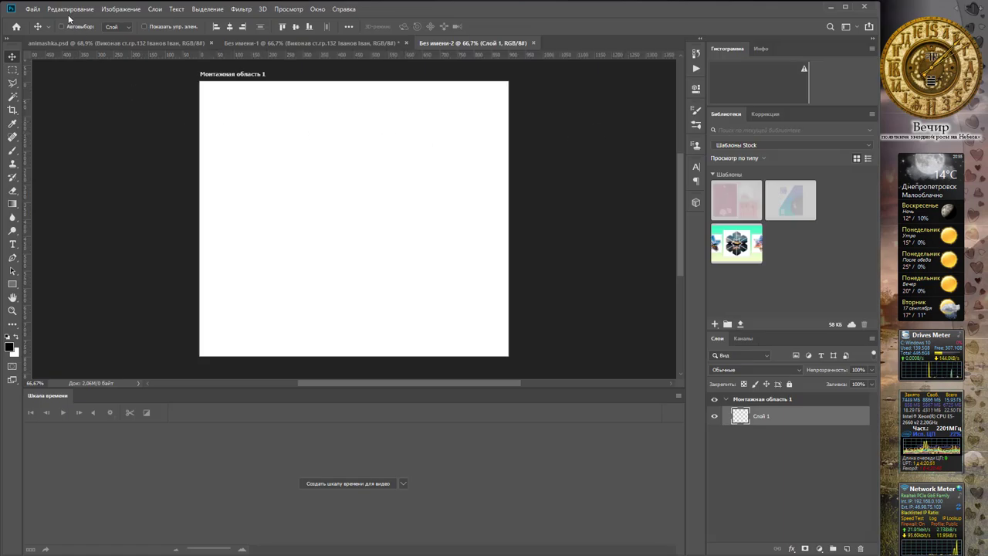
- Paste the Pennywise image as Слой 1 and create a video timeline
click(69, 11)
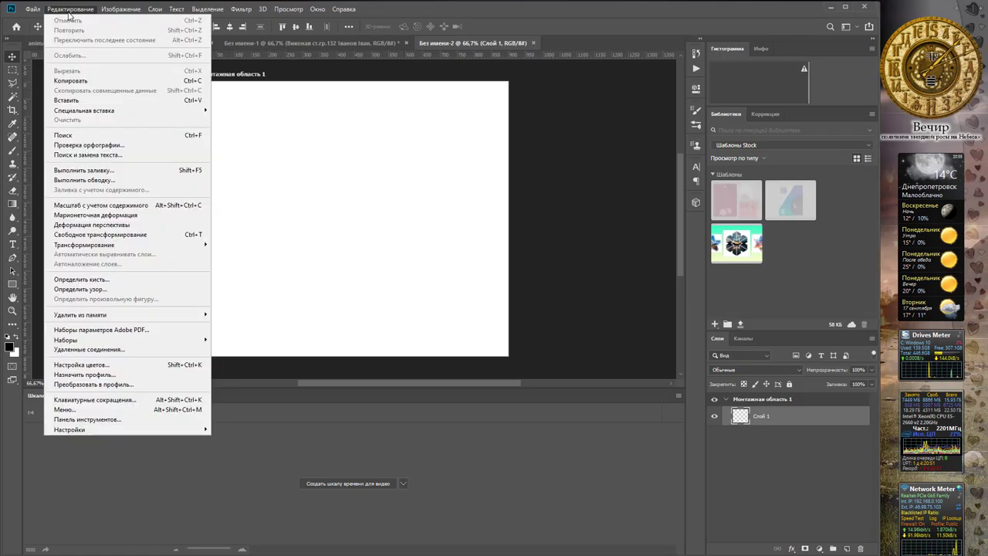
click(124, 103)
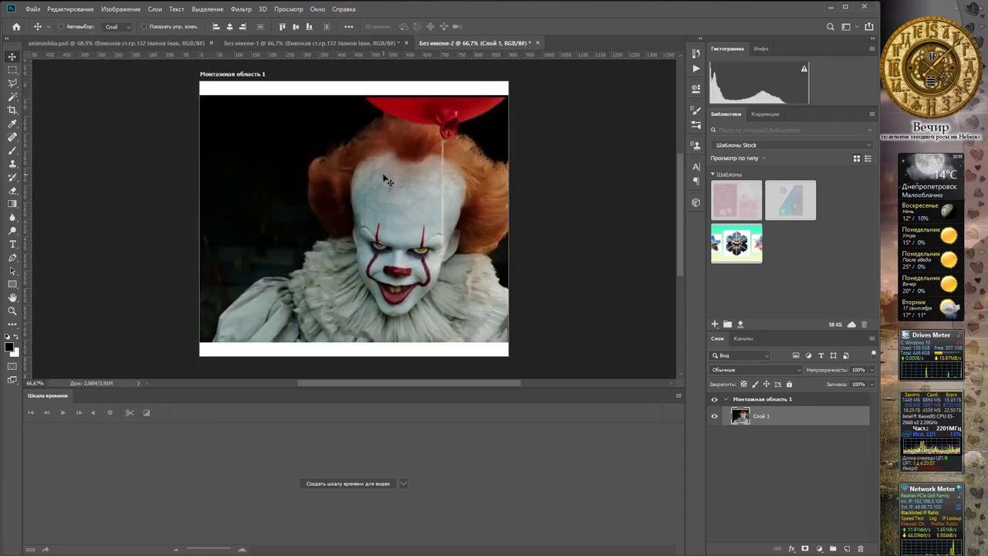
click(403, 483)
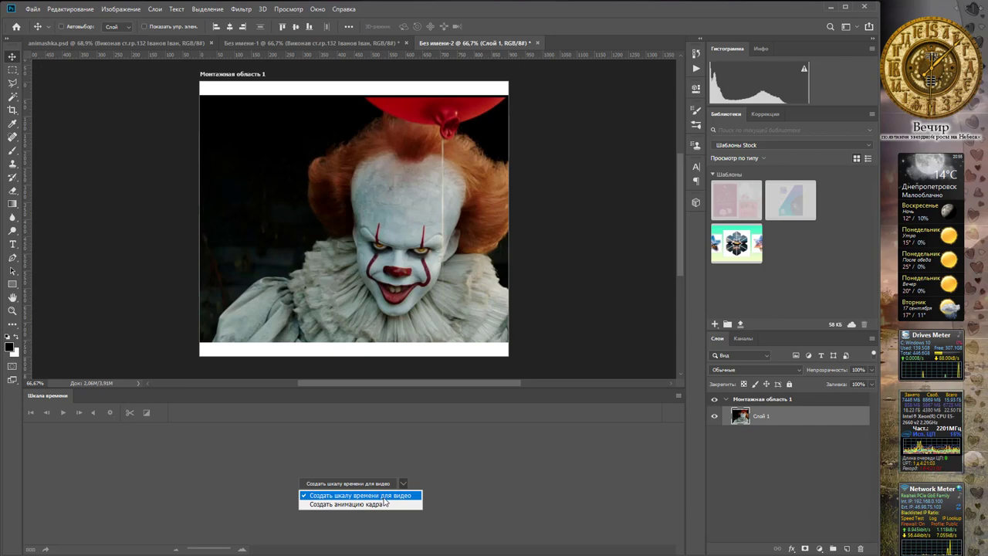
click(151, 504)
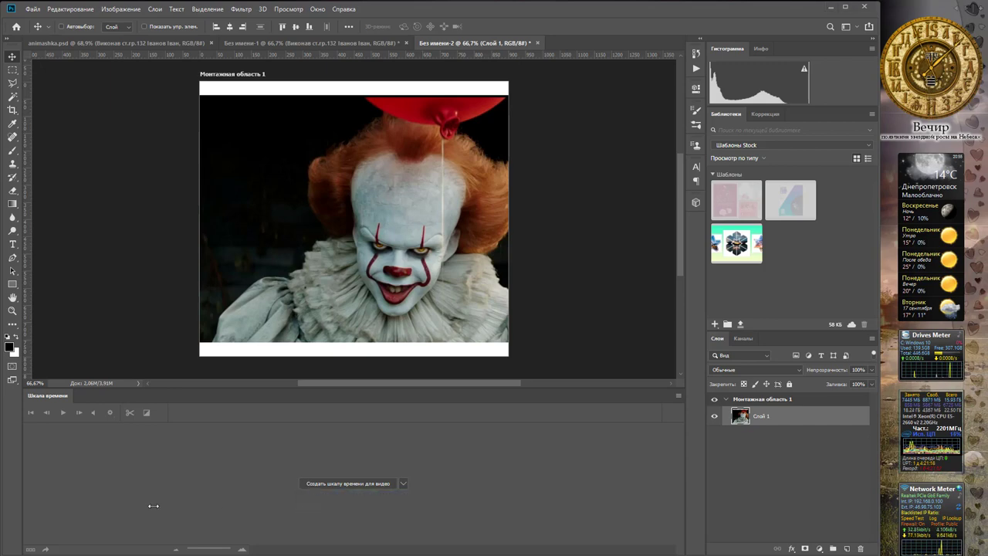
click(404, 483)
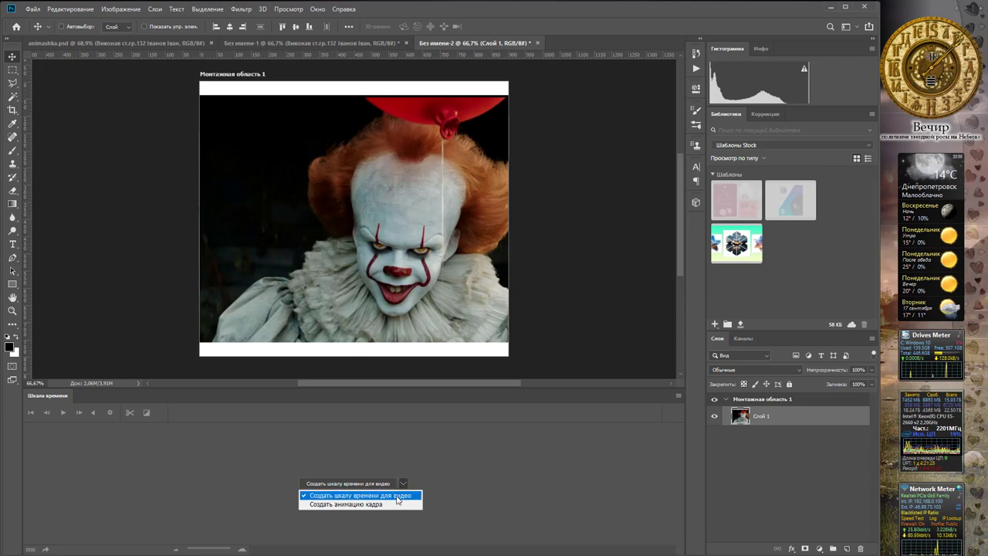
click(397, 499)
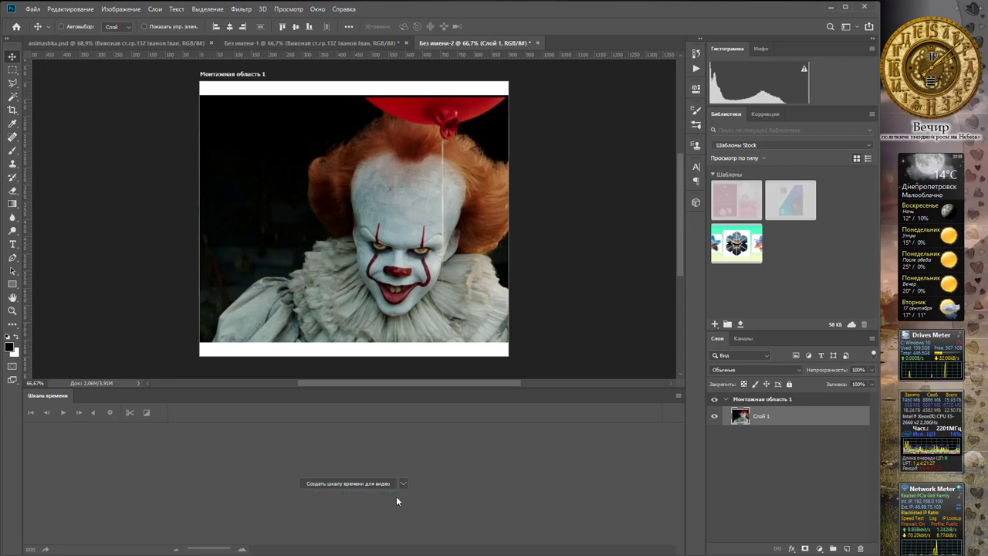
click(341, 484)
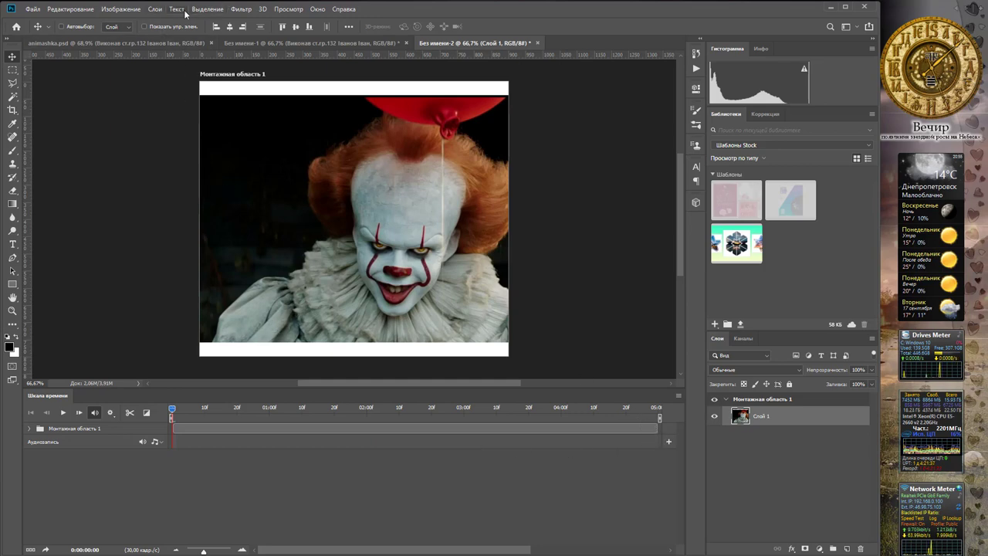
- Add blank video layer Слой 2 and expand the artboard group's tracks in the timeline
click(156, 10)
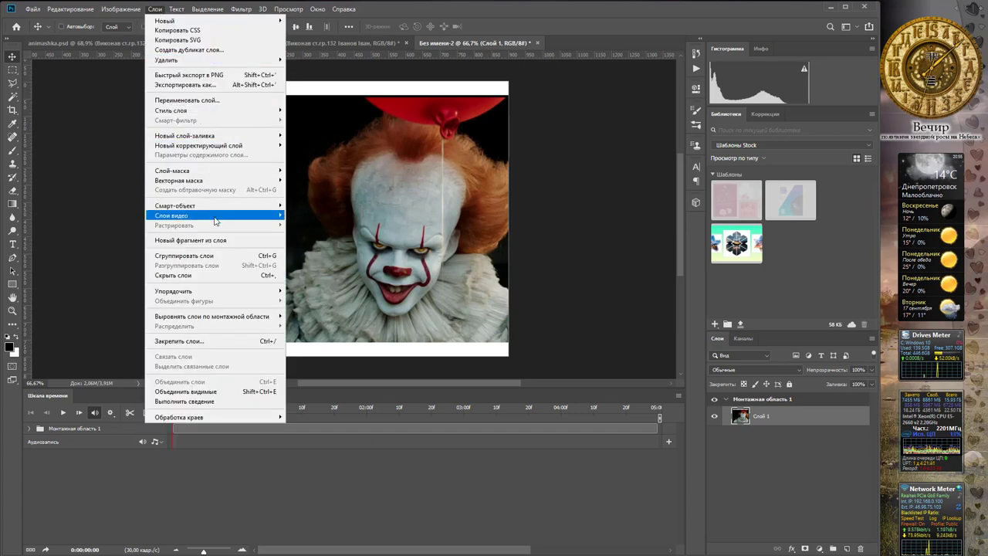
mouse_move(171, 216)
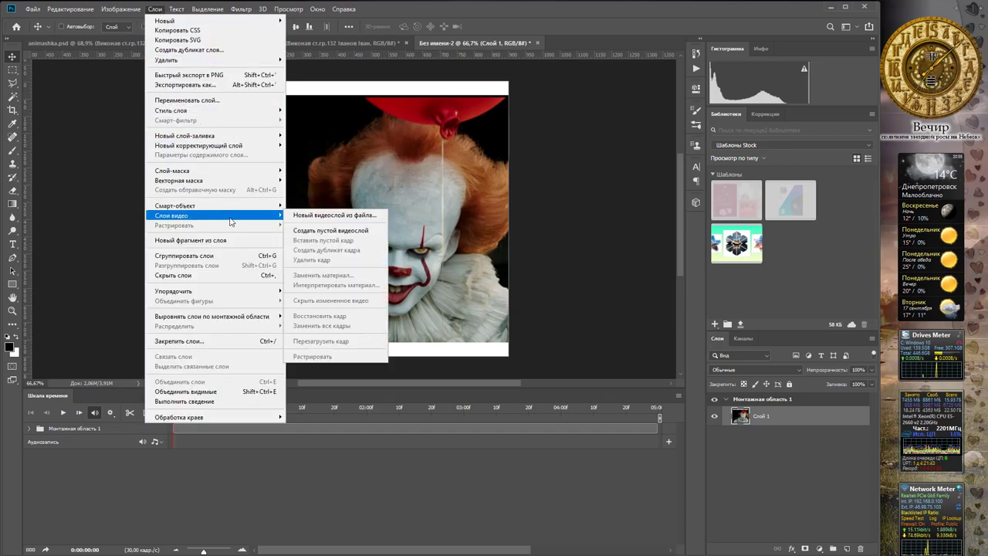
click(358, 231)
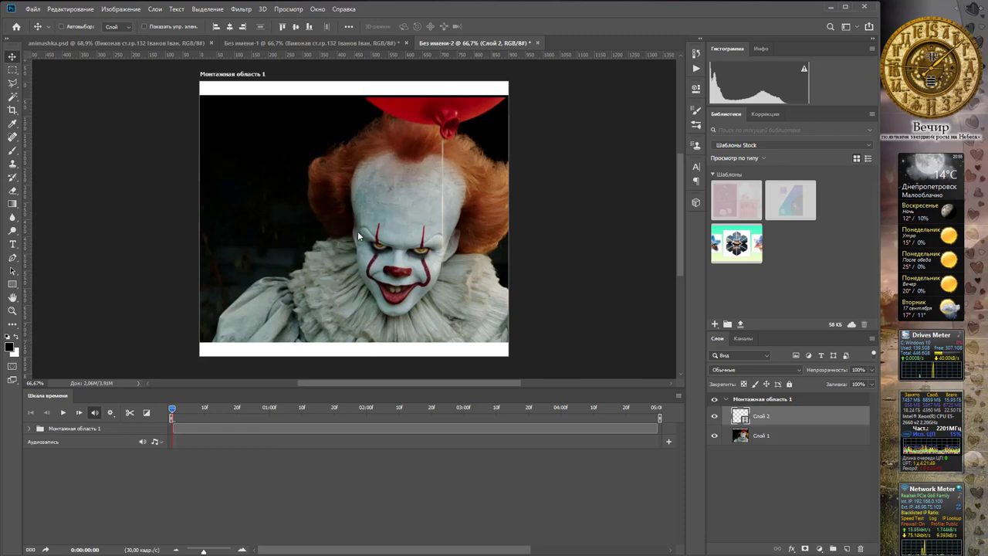
click(30, 430)
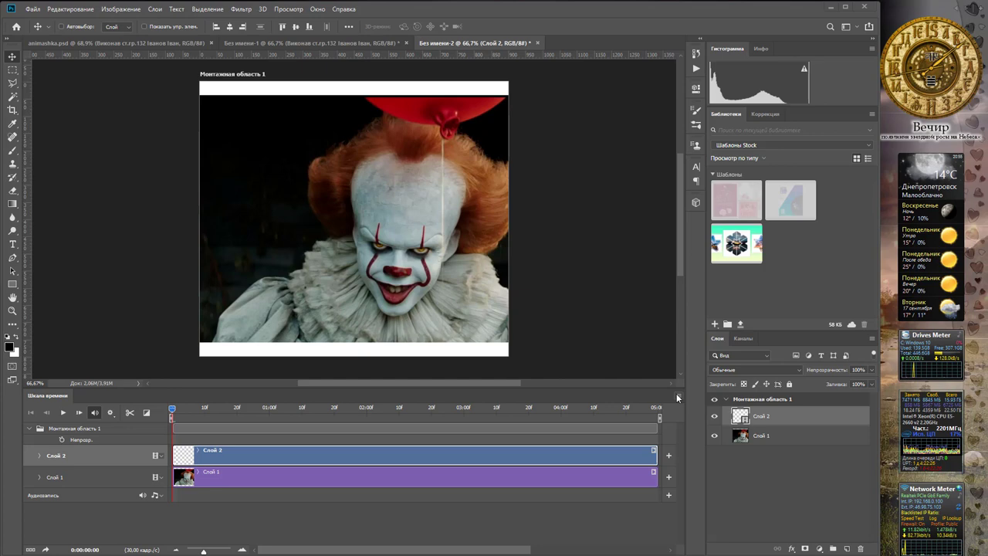
click(676, 395)
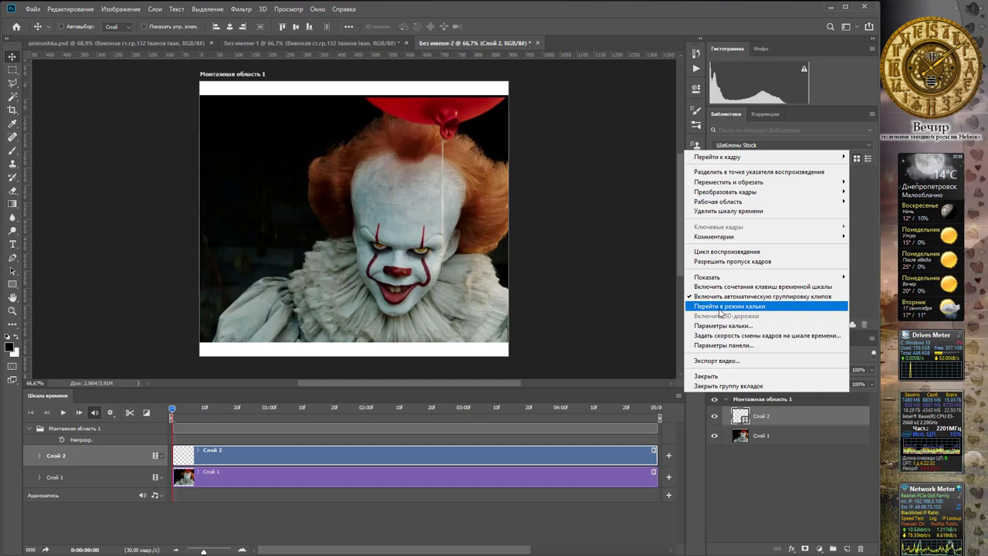
- Turn on onion skins and set the foreground colour to blue #083eac
click(718, 308)
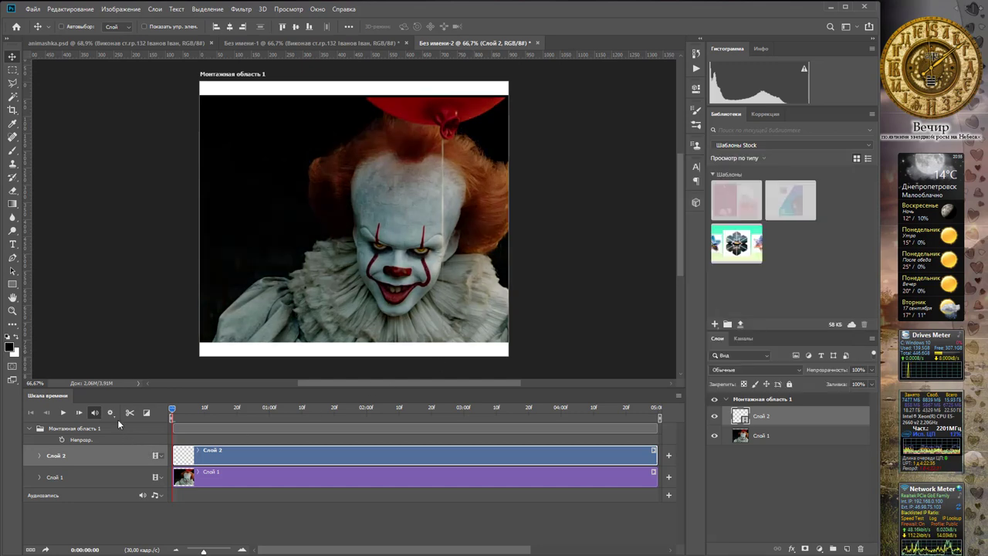
click(9, 347)
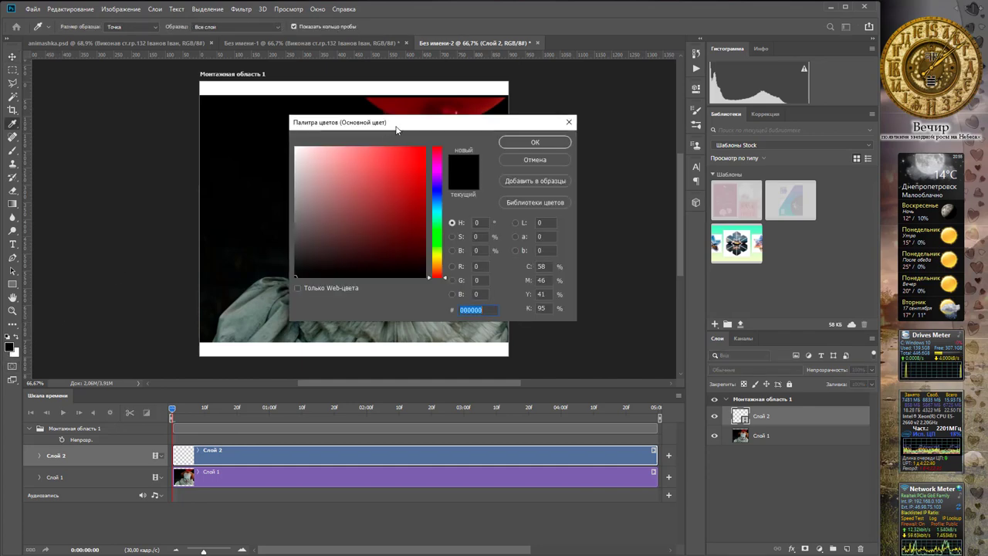
drag(396, 129, 296, 176)
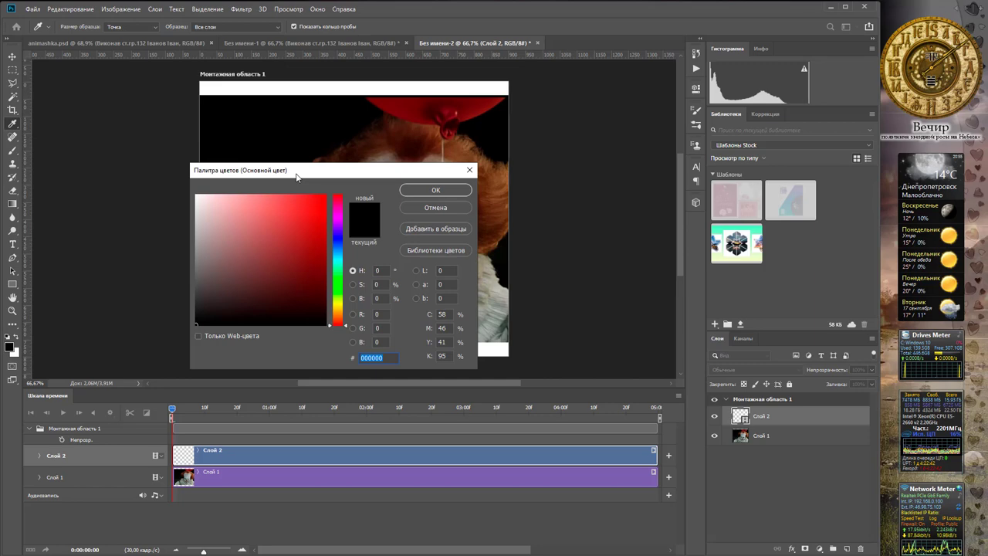
text(04369b)
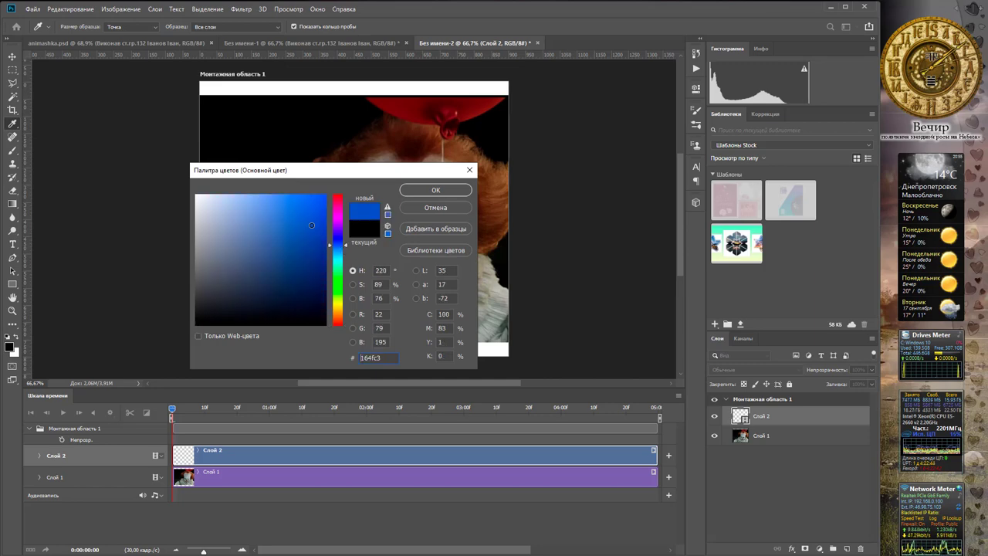
click(320, 237)
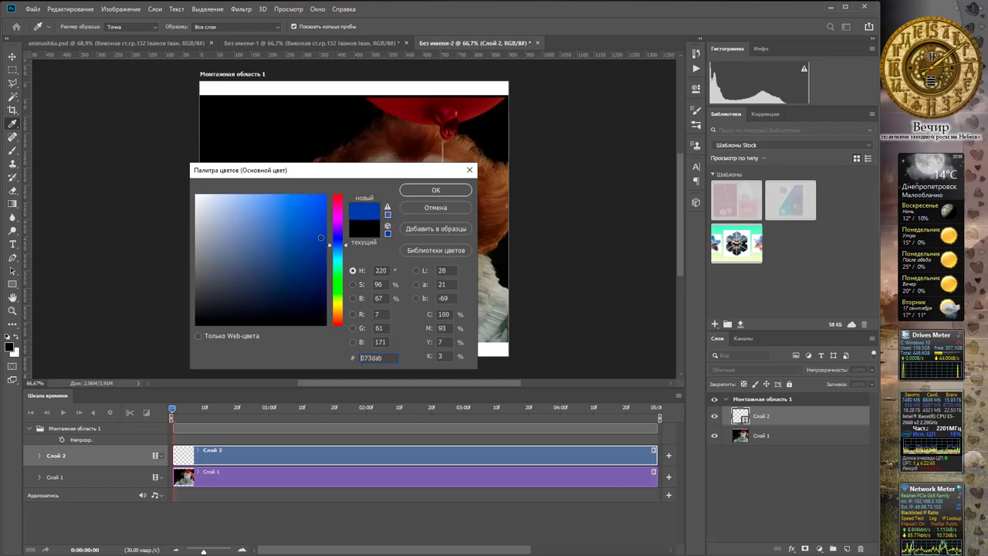
click(431, 190)
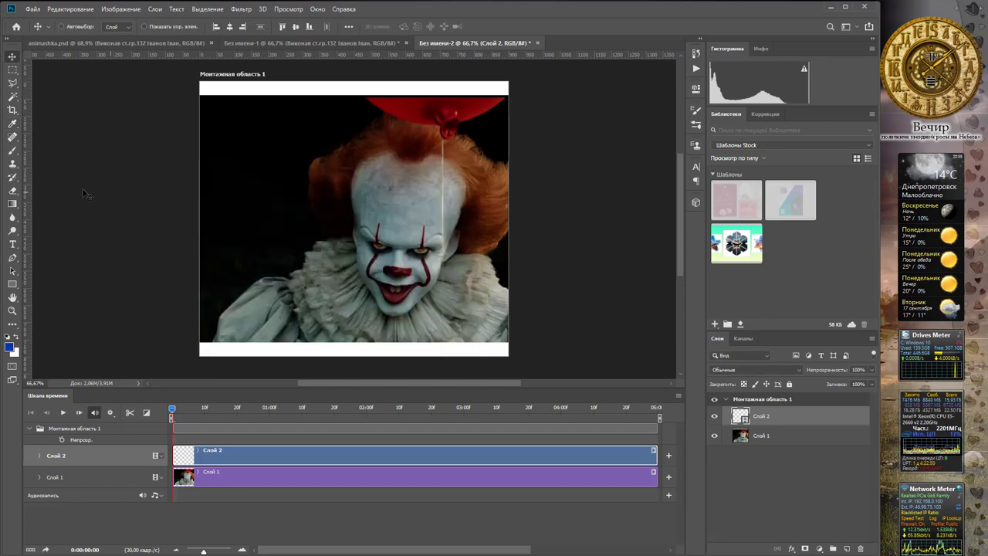
- Choose a 20 px round brush with 54% hardness and advance to frame 1
click(13, 152)
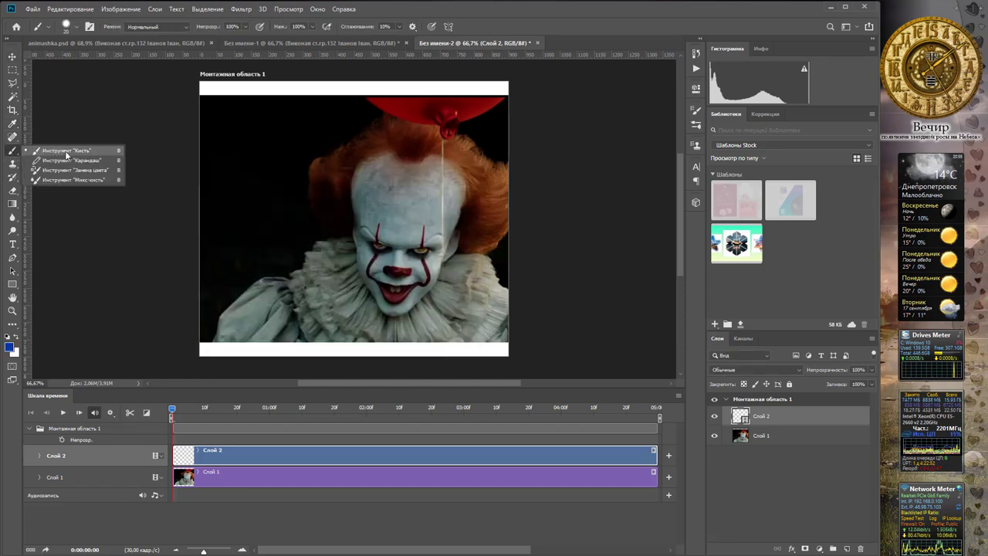
click(66, 152)
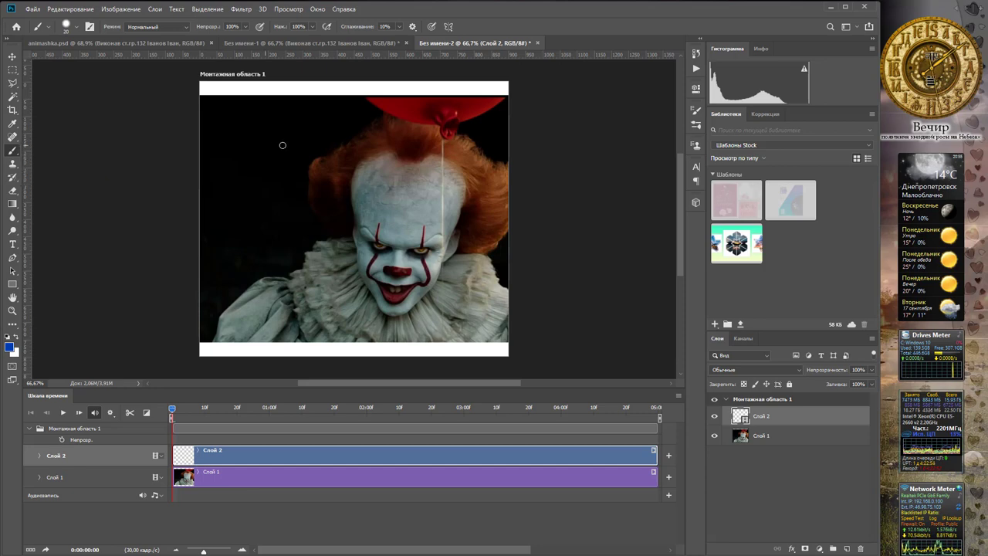
right_click(307, 154)
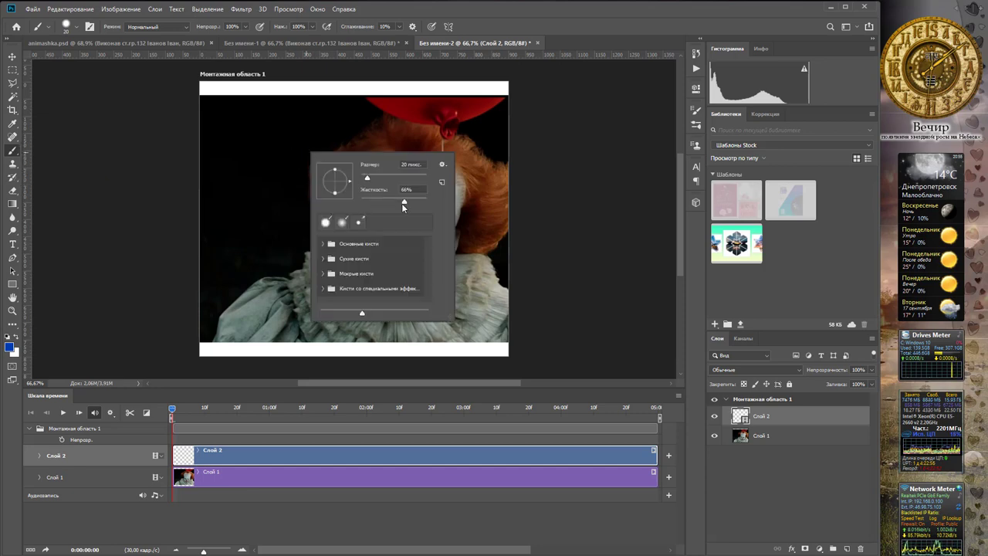
drag(392, 203, 397, 207)
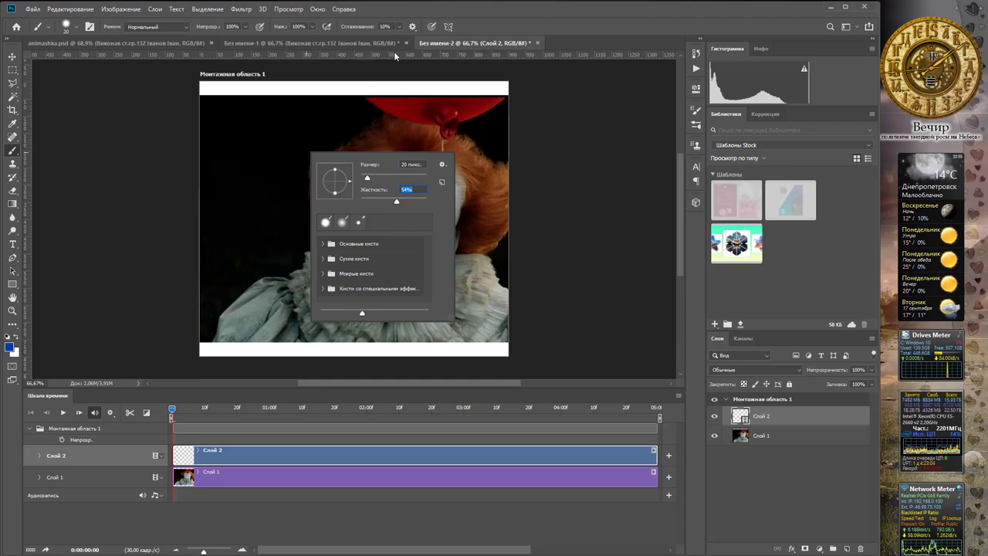
key(Return)
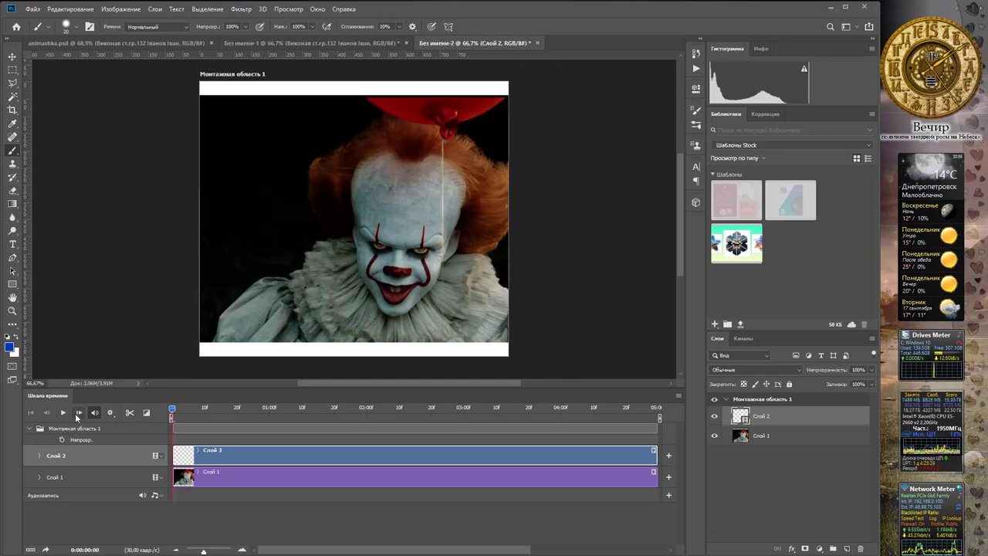
click(80, 416)
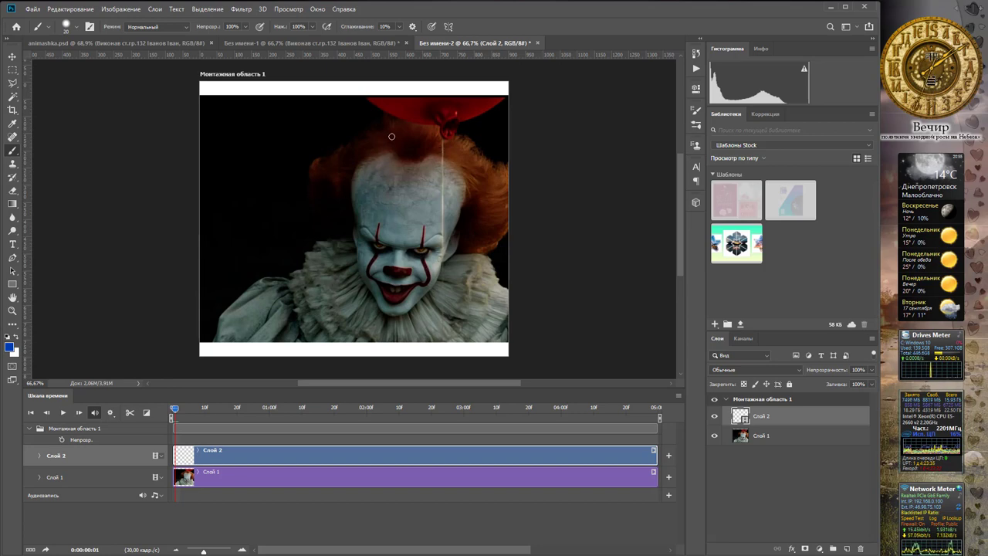
- Paint blue strokes outlining the face, chin, left eye and right eyebrow on frame 1
drag(349, 158, 333, 222)
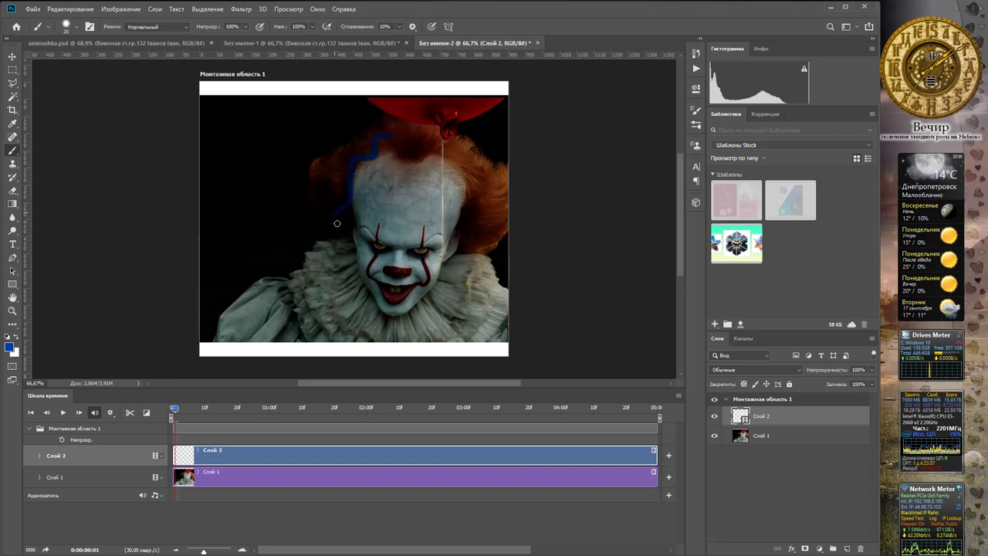
drag(446, 145, 467, 189)
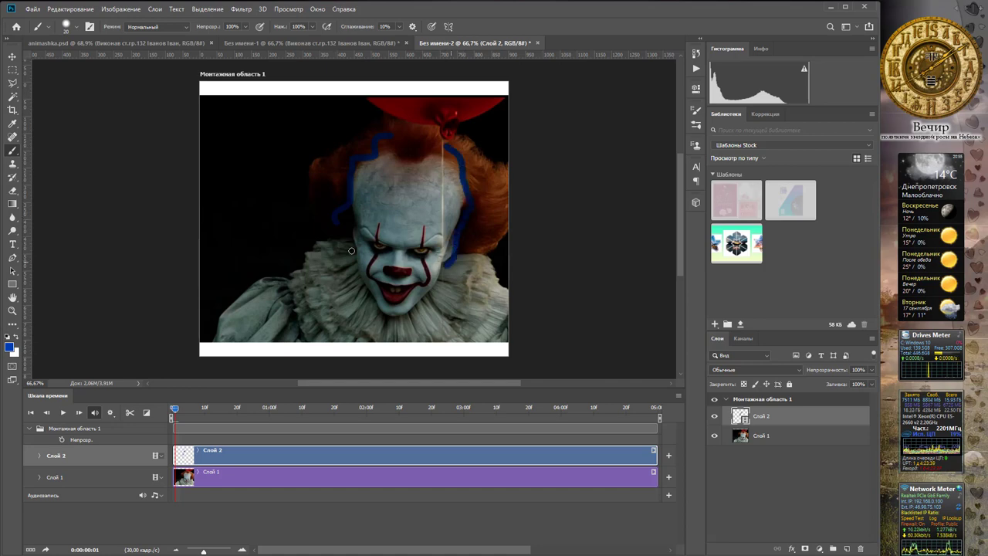
mouse_move(335, 222)
mouse_down()
mouse_move(445, 279)
mouse_move(425, 284)
mouse_up()
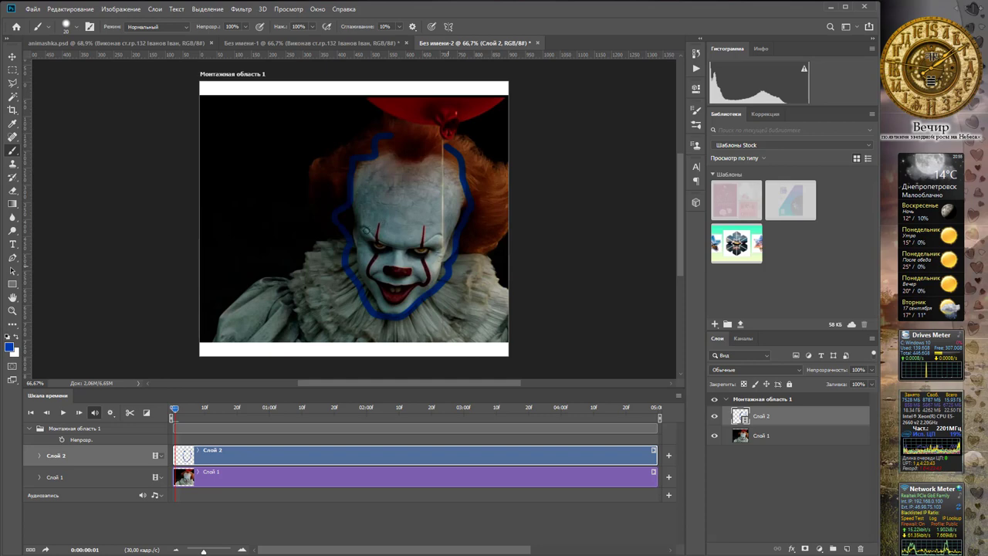
click(368, 229)
drag(430, 237, 444, 234)
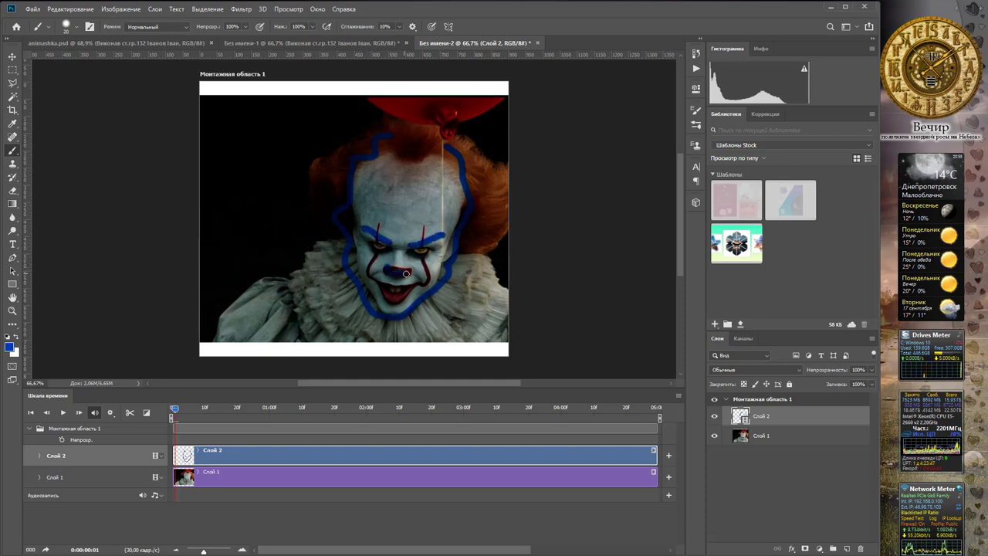
- On frame 2, paint blue strokes over the forehead, left cheek, right head and left eye
click(79, 413)
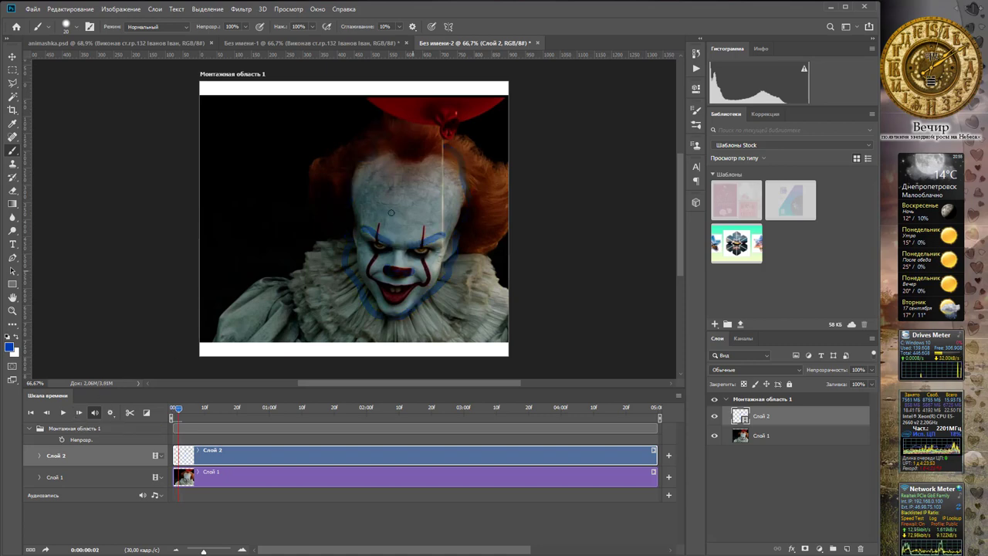
mouse_move(380, 191)
mouse_down()
mouse_move(417, 193)
mouse_move(431, 213)
mouse_up()
drag(375, 142, 375, 314)
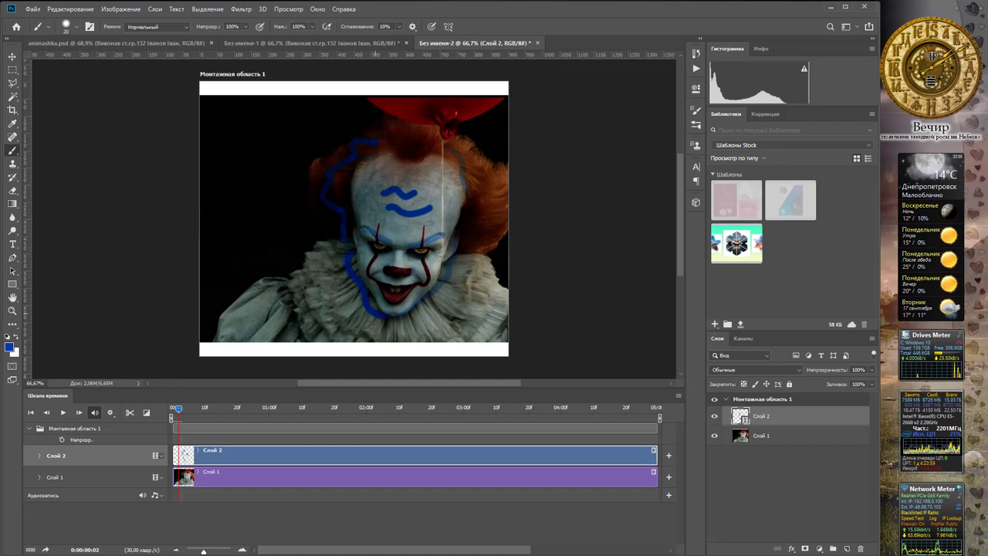
drag(447, 153, 482, 188)
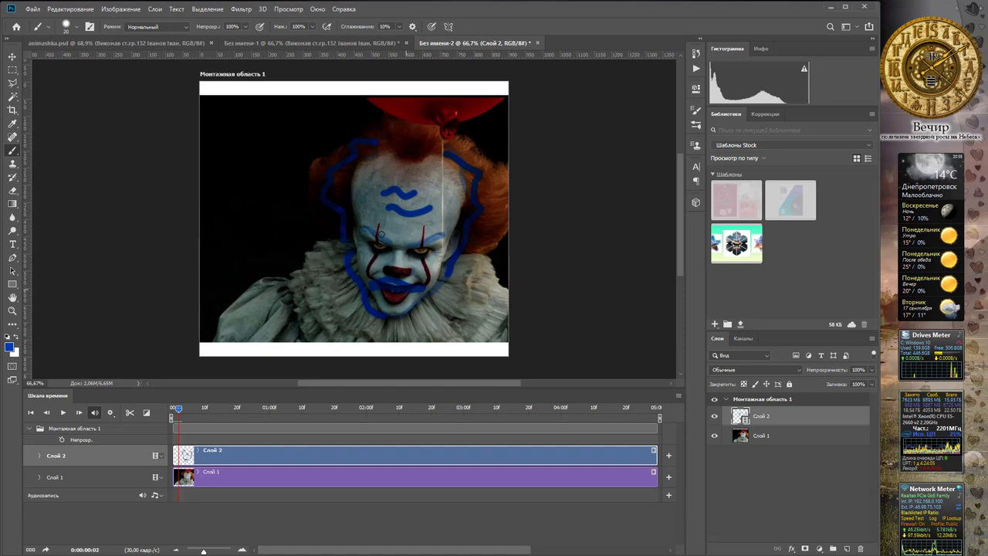
drag(369, 258, 408, 242)
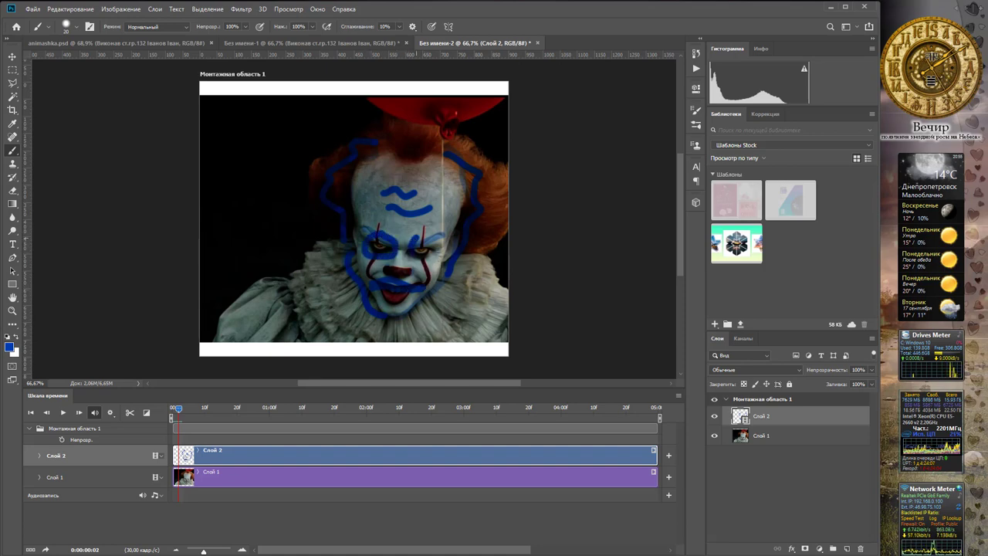
- On frame 3, paint blue lines down both face sides, around the eyes and over the head
click(79, 412)
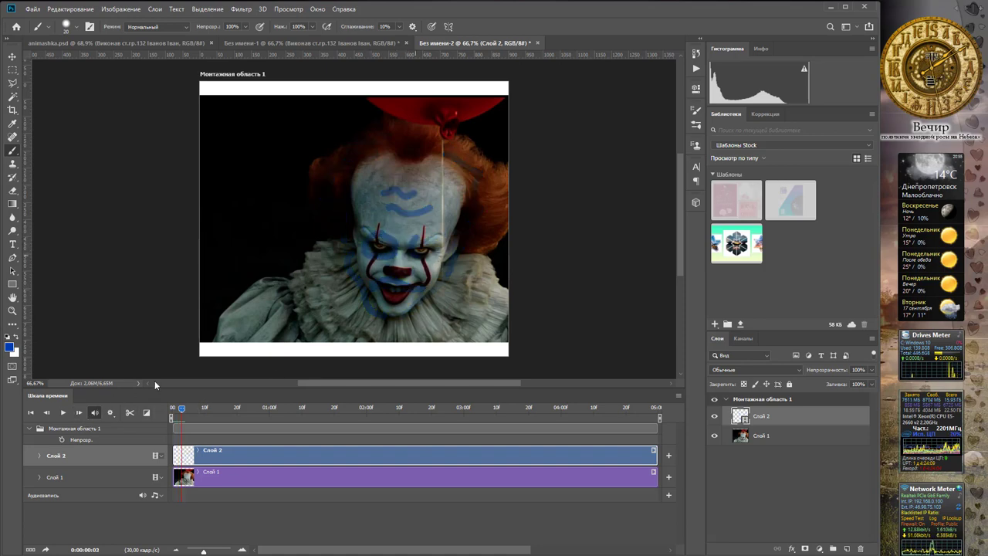
mouse_move(392, 148)
mouse_down()
mouse_move(368, 172)
mouse_move(341, 231)
mouse_move(357, 294)
mouse_move(378, 318)
mouse_up()
mouse_move(464, 155)
mouse_down()
mouse_move(468, 223)
mouse_move(417, 294)
mouse_move(378, 290)
mouse_move(408, 284)
mouse_up()
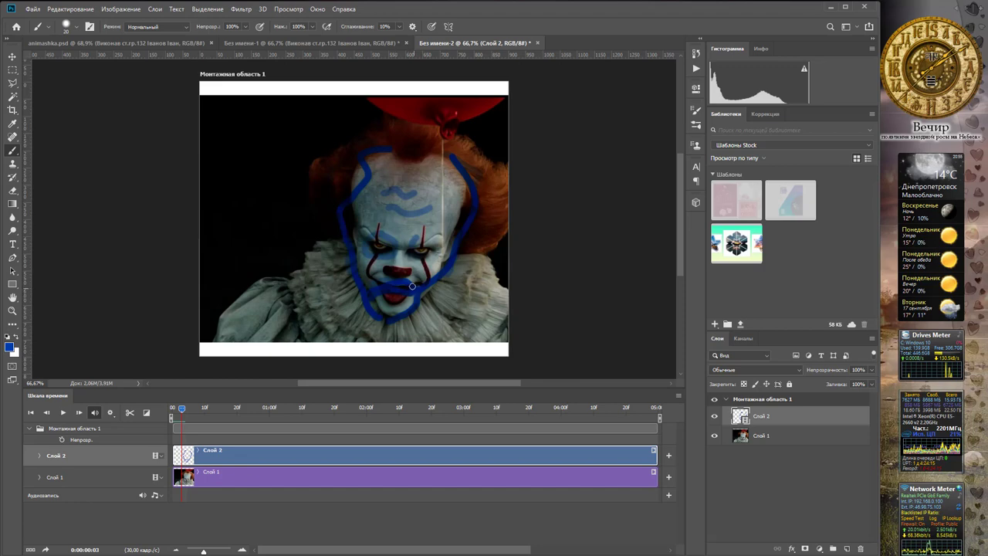
mouse_move(405, 240)
mouse_down()
mouse_move(412, 252)
mouse_move(417, 233)
mouse_move(356, 242)
mouse_move(399, 258)
mouse_move(394, 234)
mouse_move(362, 223)
mouse_move(437, 220)
mouse_up()
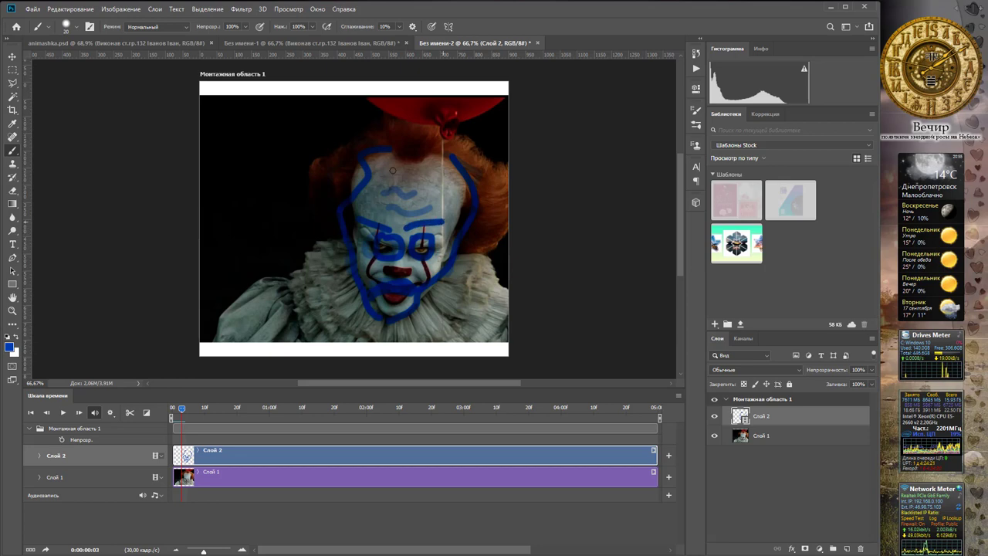
drag(381, 140, 463, 147)
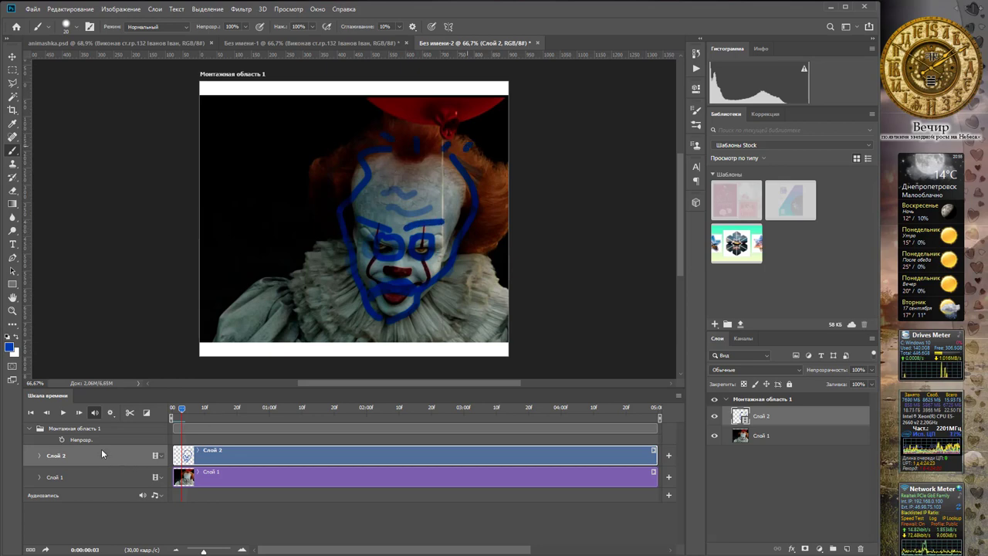
- On frame 4, paint blue strokes down the left face, over eyebrows, under eyes and mouth
click(79, 413)
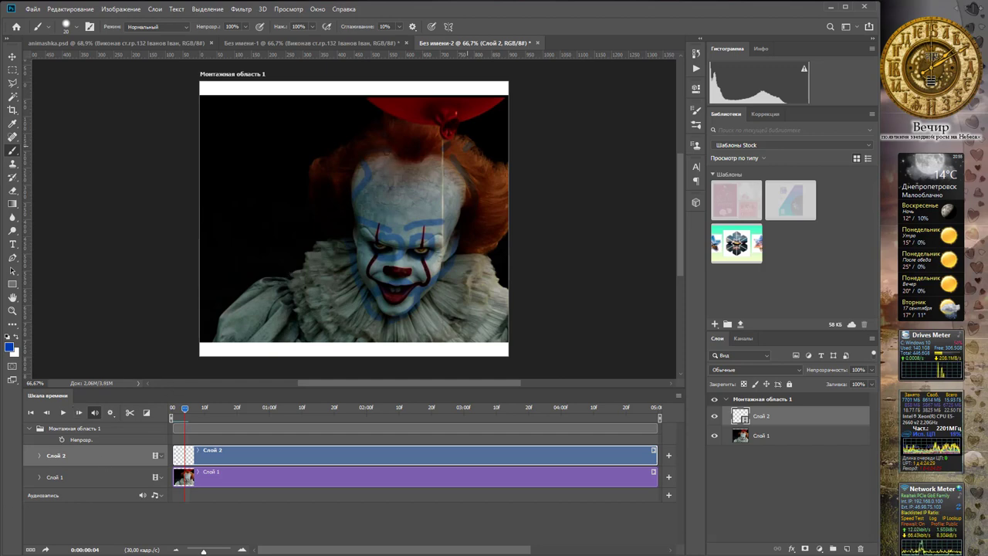
drag(385, 150, 359, 281)
drag(359, 232, 440, 224)
drag(372, 247, 441, 248)
drag(372, 287, 409, 290)
- On frame 5, paint blue strokes around eyes, eyebrows, forehead, left side and mouth
key(Right)
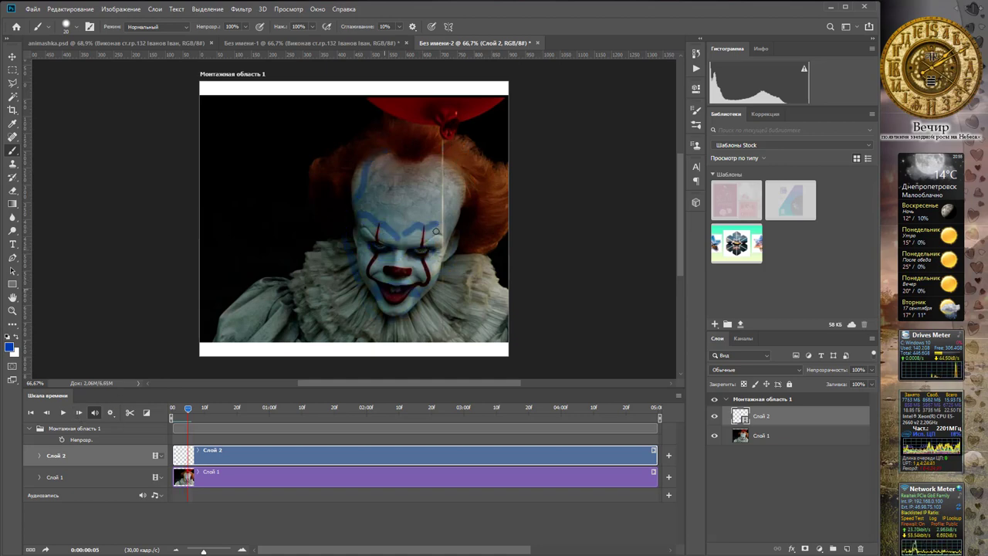
drag(386, 236, 427, 246)
drag(366, 233, 440, 230)
drag(386, 185, 436, 190)
drag(363, 158, 340, 231)
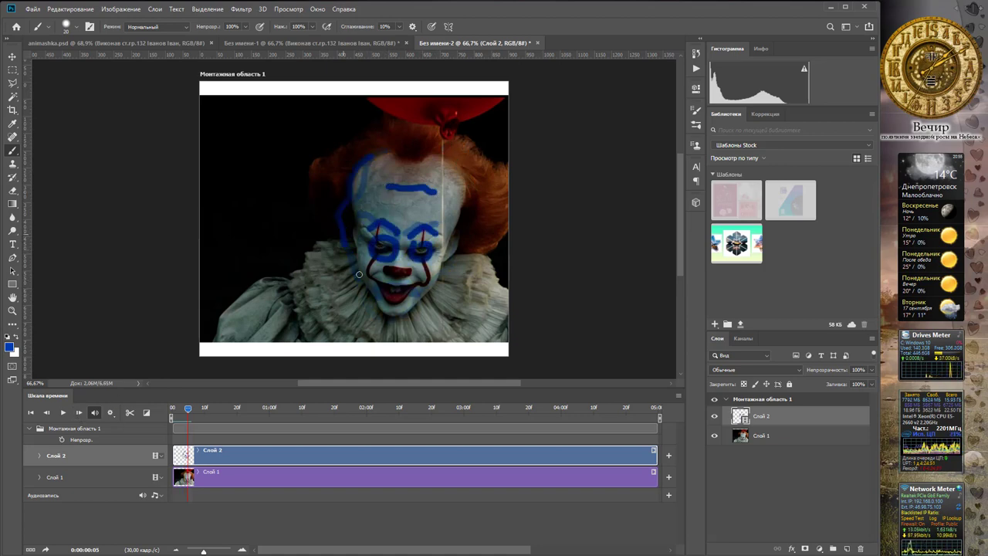
mouse_move(355, 266)
mouse_down()
mouse_move(455, 231)
mouse_move(502, 174)
mouse_up()
drag(394, 298, 421, 282)
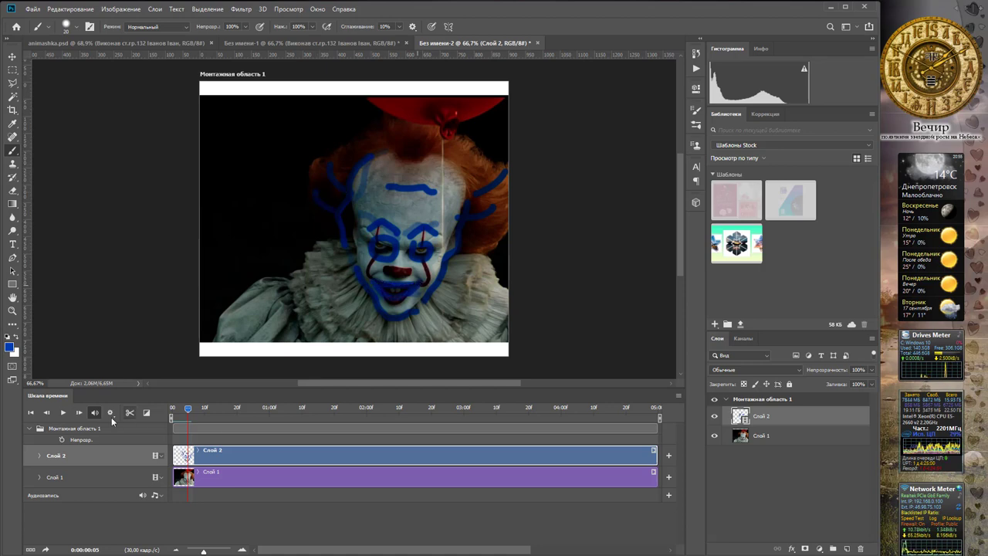
- On frame 6, paint blue strokes on the left side, mouth, eyes and right side
key(Right)
drag(356, 155, 339, 228)
drag(378, 282, 424, 292)
drag(359, 262, 444, 261)
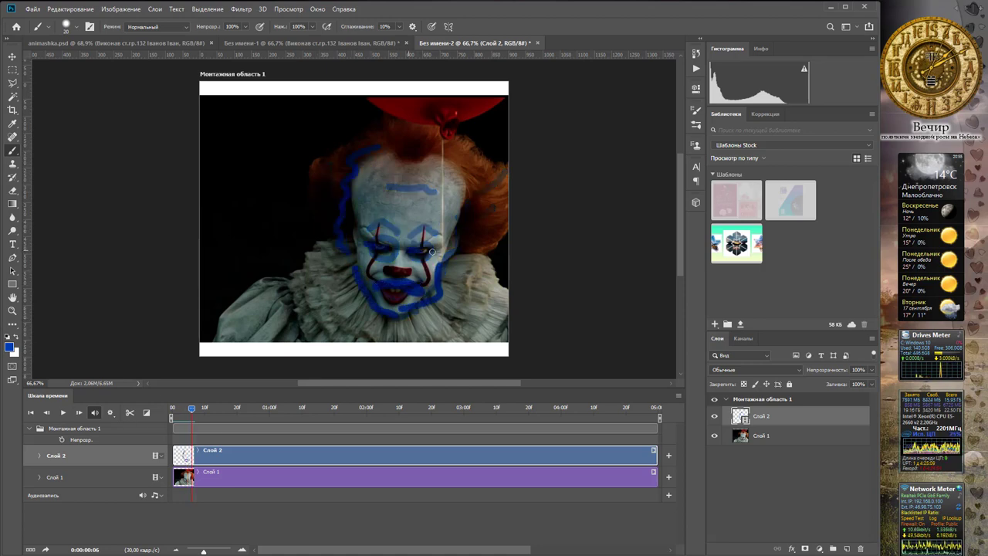
drag(363, 233, 393, 225)
drag(409, 236, 446, 227)
mouse_move(469, 172)
mouse_down()
mouse_move(480, 198)
mouse_move(461, 267)
mouse_up()
- On frame 7, paint blue strokes on forehead, eyes, cheeks, mouth and hair
click(79, 412)
drag(394, 146, 463, 158)
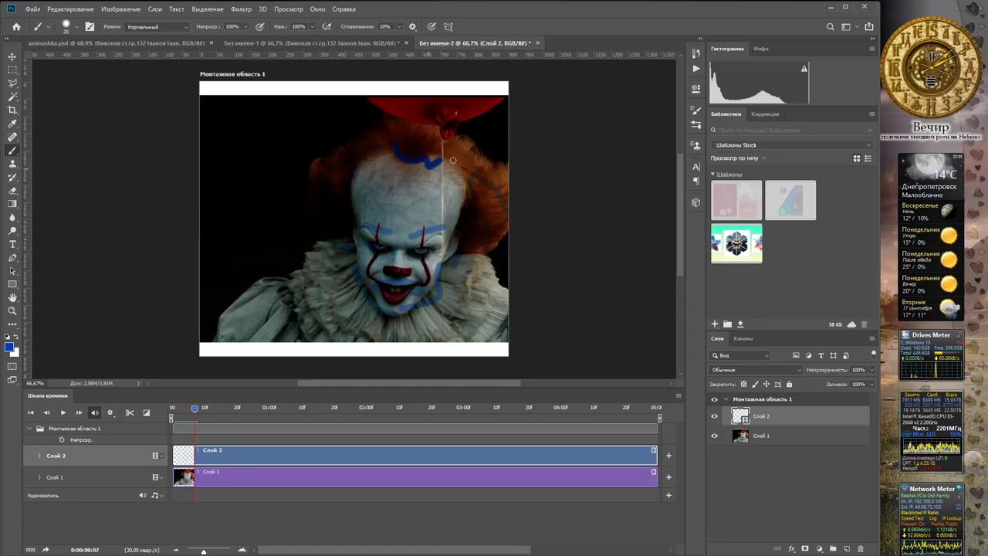
drag(374, 203, 448, 224)
drag(351, 231, 398, 232)
drag(409, 232, 452, 235)
drag(355, 251, 443, 255)
mouse_move(367, 279)
mouse_down()
mouse_move(436, 292)
mouse_move(428, 304)
mouse_up()
drag(309, 181, 349, 193)
drag(462, 168, 487, 192)
- On frame 8, paint blue strokes around the chin, mouth, hair and eyes
click(80, 413)
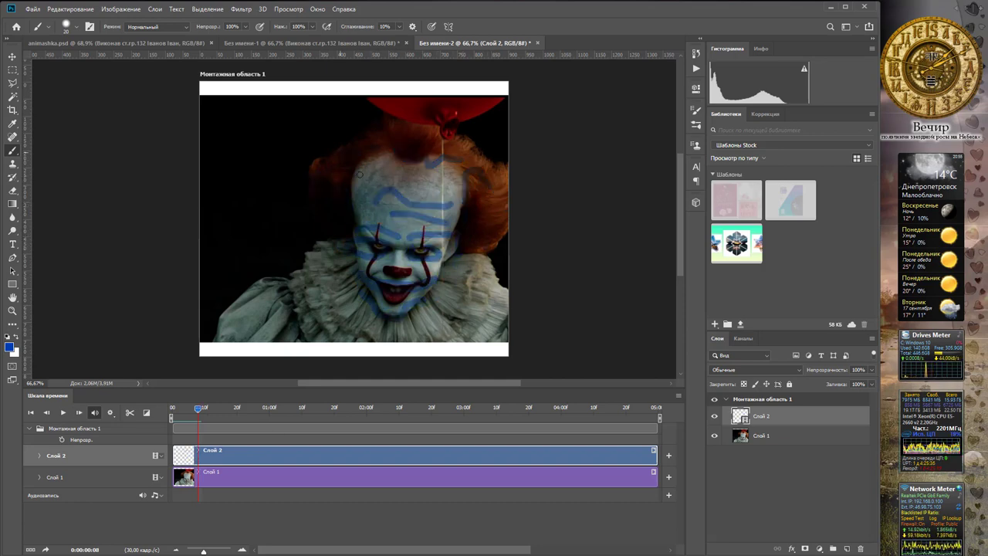
drag(357, 266, 443, 270)
drag(506, 184, 480, 202)
drag(309, 190, 307, 173)
drag(288, 206, 328, 193)
drag(369, 282, 414, 294)
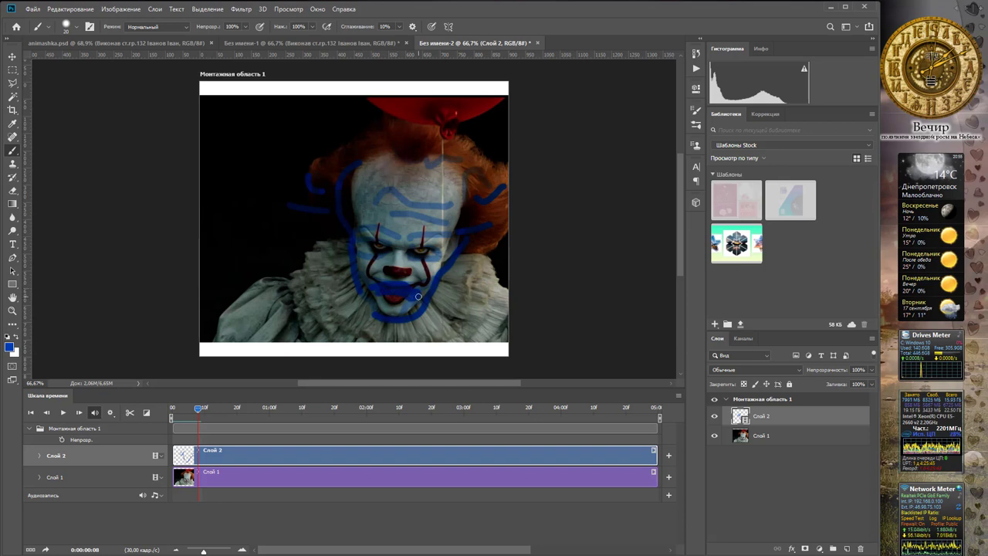
drag(375, 245, 415, 251)
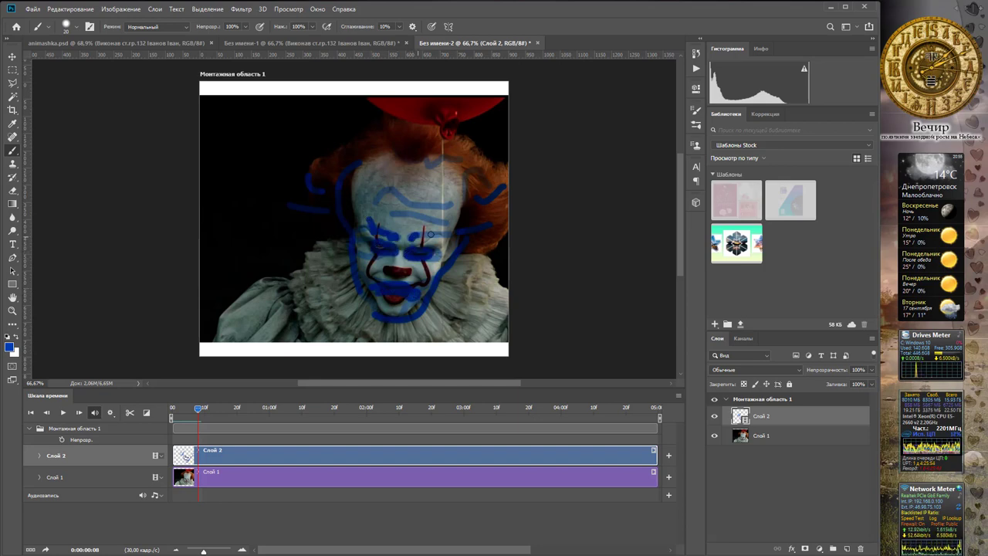
- On frame 9, paint blue strokes over both eyebrows and around the mouth and jaw
key(Right)
drag(443, 241, 413, 237)
drag(361, 230, 394, 236)
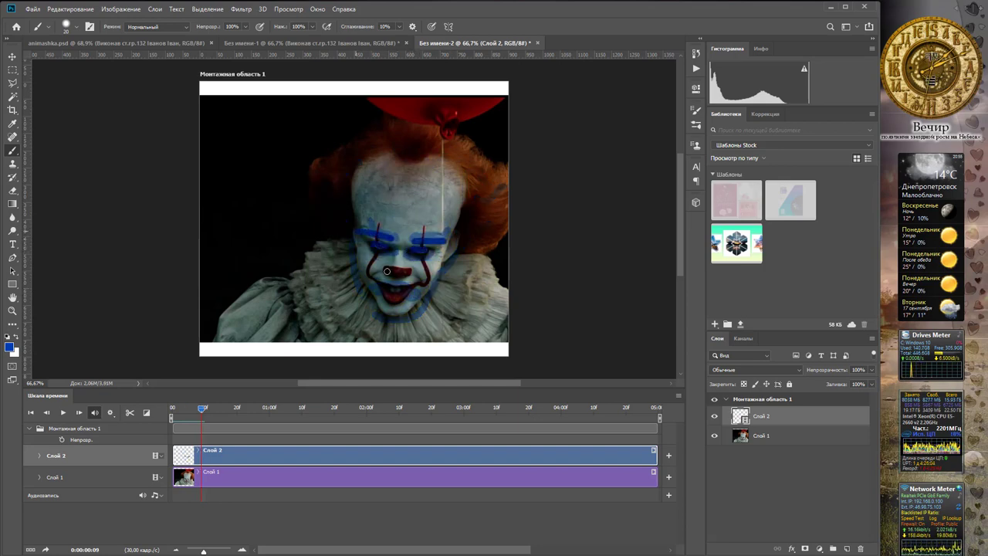
drag(398, 303, 360, 278)
drag(370, 312, 455, 269)
- On frame 10, paint blue strokes above the head, right hair, eyebrows and mouth
key(Right)
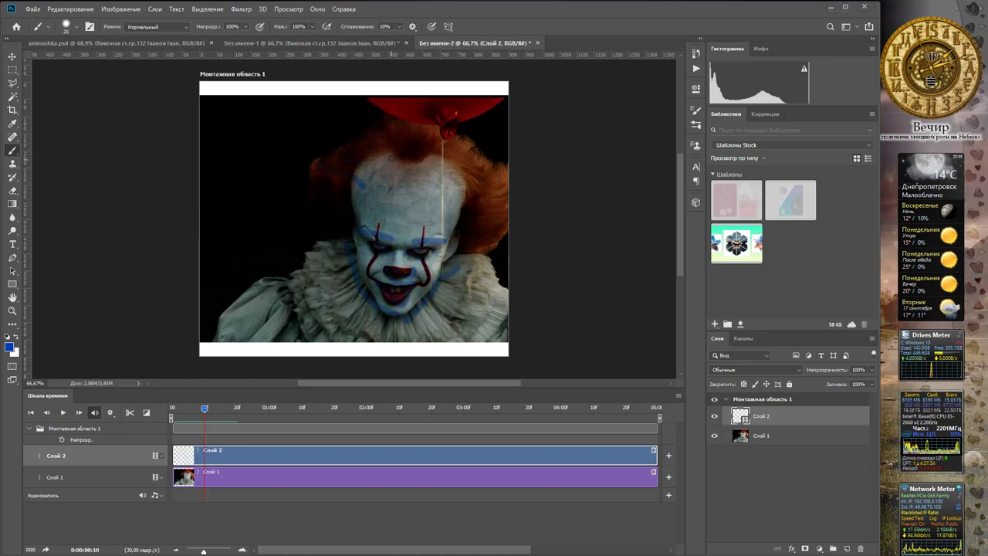
drag(389, 151, 314, 216)
drag(423, 151, 494, 263)
drag(362, 241, 451, 246)
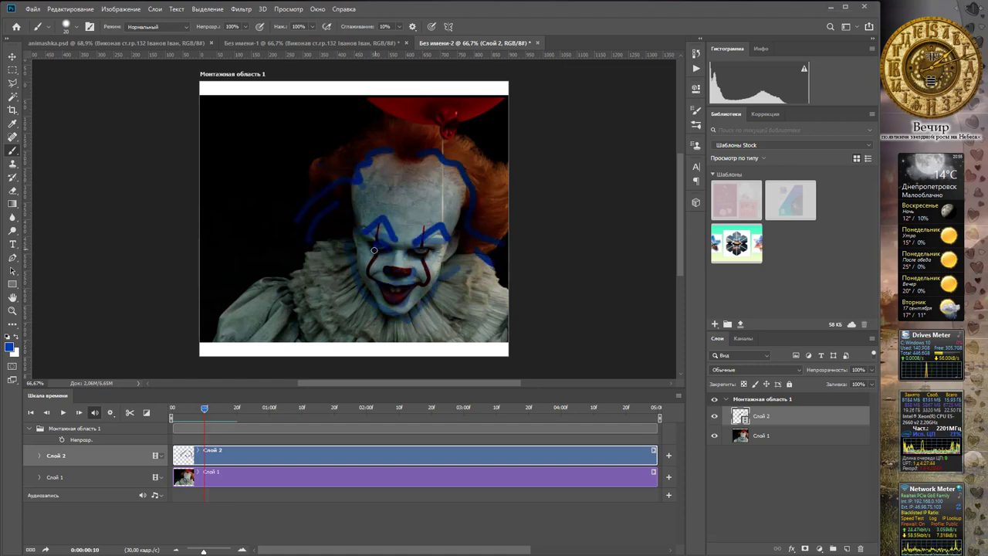
drag(374, 282, 414, 291)
drag(361, 257, 386, 328)
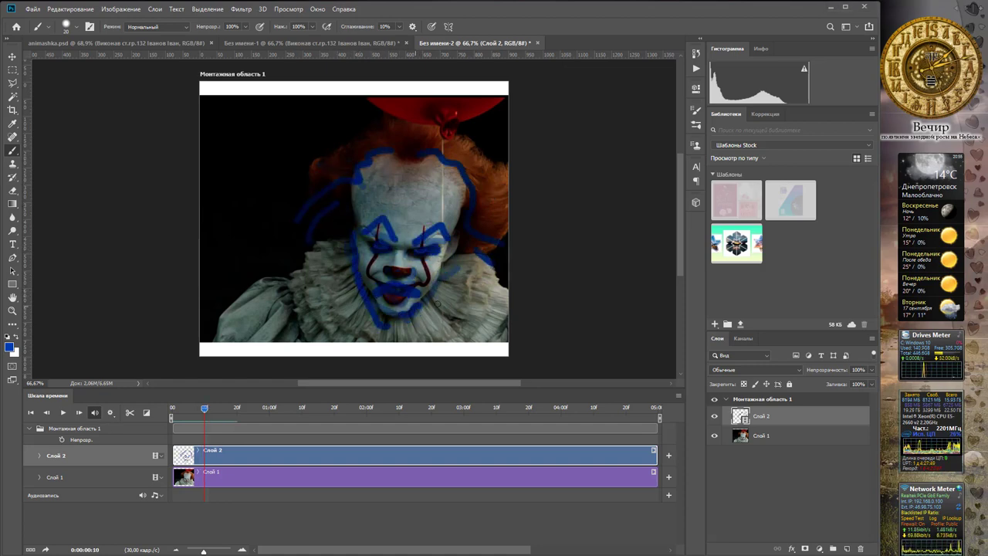
drag(423, 257, 461, 308)
- On frame 11, paint blue strokes on forehead, right hair, eyebrows, mouth and cheeks
key(Right)
drag(389, 149, 357, 148)
drag(462, 160, 491, 213)
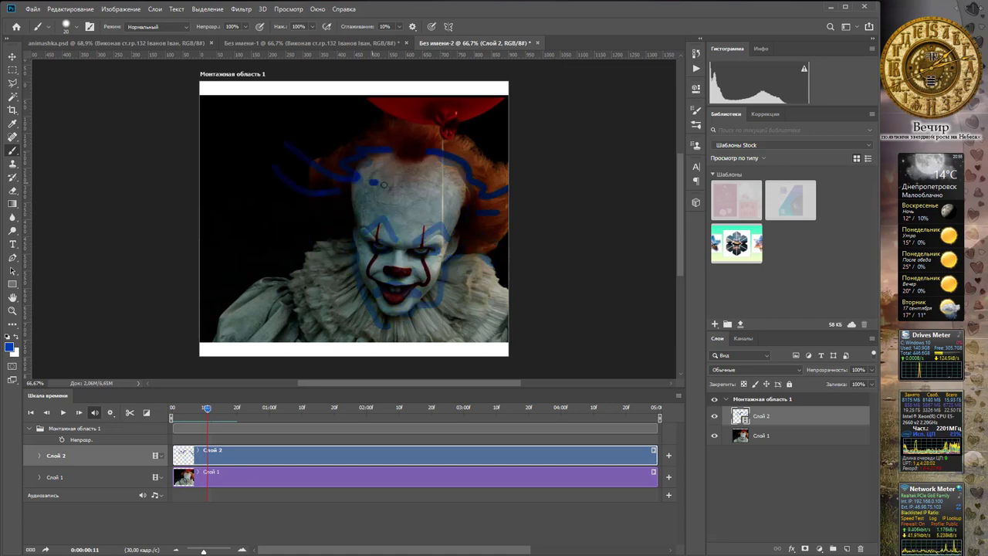
drag(377, 181, 426, 206)
drag(386, 238, 367, 213)
drag(409, 243, 441, 222)
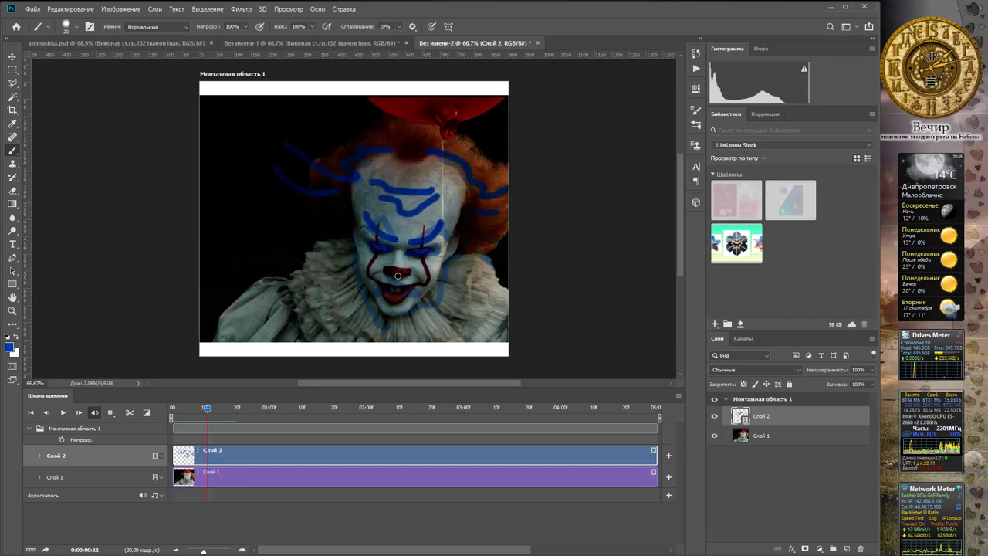
drag(373, 282, 419, 286)
drag(363, 230, 357, 285)
drag(446, 266, 391, 335)
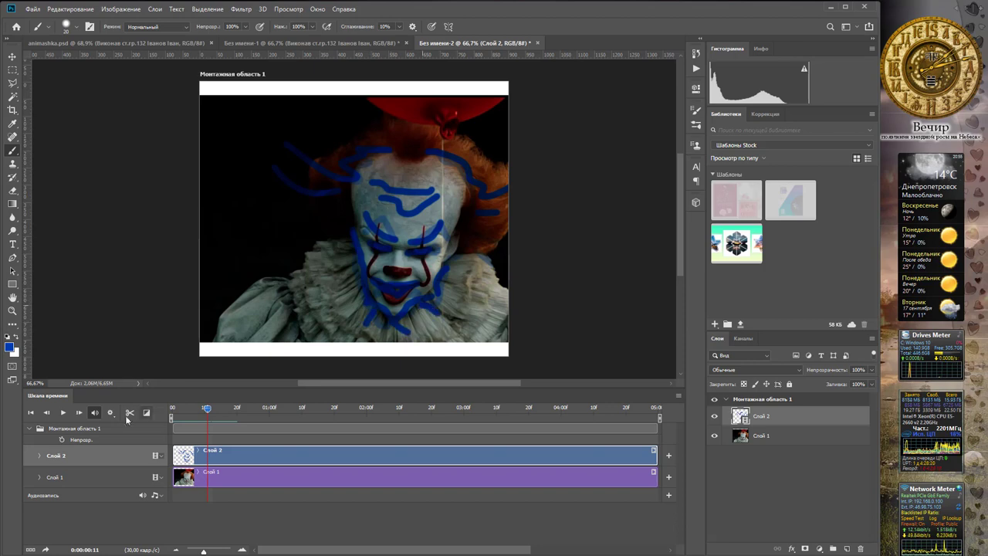
- On frame 12, paint blue strokes around both eyes, eyebrows and the right hair
key(Right)
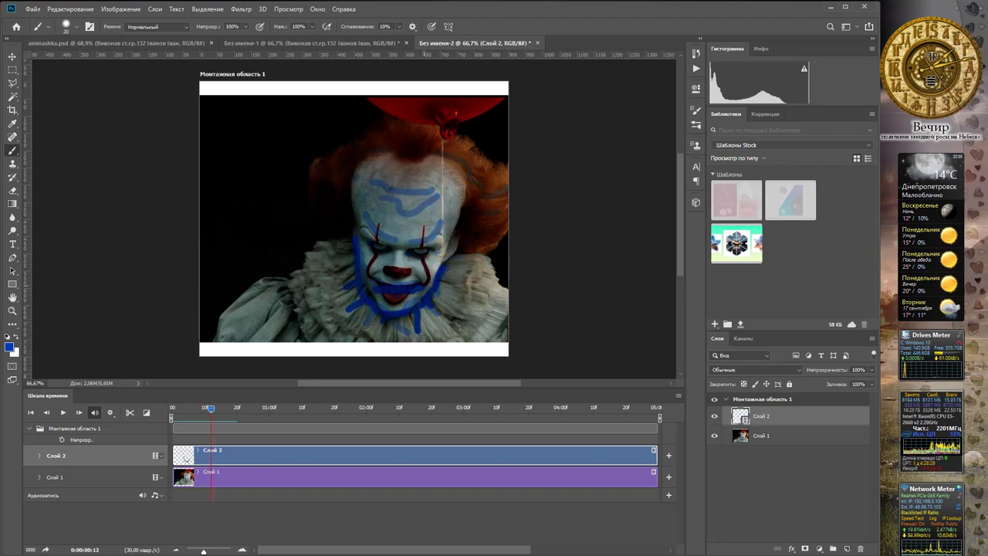
drag(377, 252, 397, 240)
drag(419, 257, 443, 237)
mouse_move(366, 239)
mouse_down()
mouse_move(394, 224)
mouse_move(443, 224)
mouse_up()
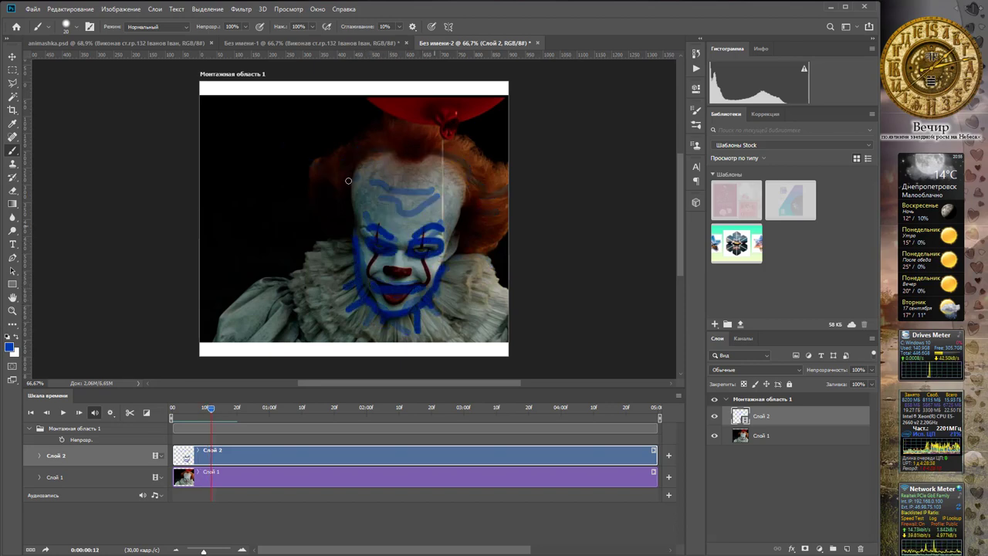
drag(452, 159, 477, 193)
drag(473, 176, 503, 185)
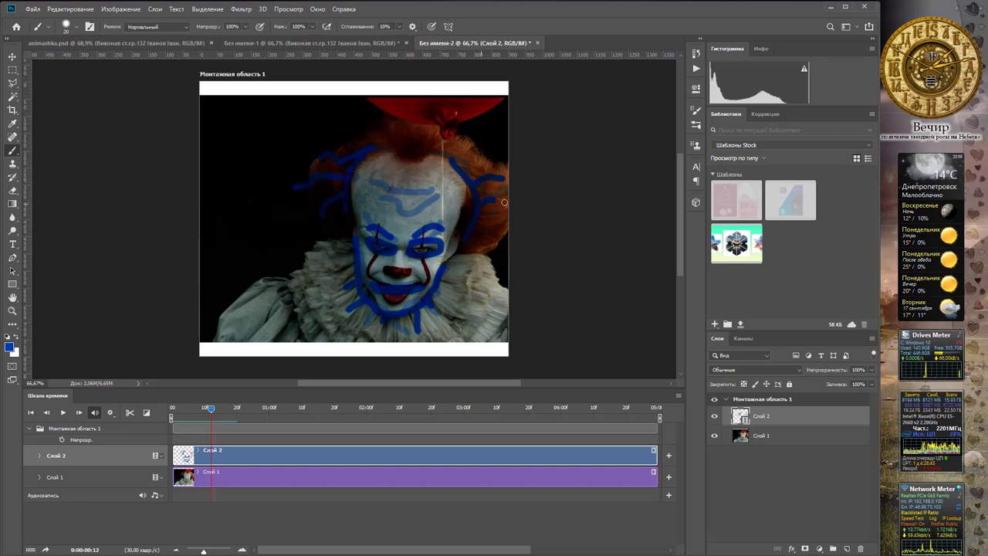
- On frame 13, paint blue dashes on the forehead and over the eyebrows
click(78, 413)
drag(378, 194, 405, 195)
drag(384, 202, 432, 212)
drag(361, 230, 401, 230)
drag(415, 229, 442, 228)
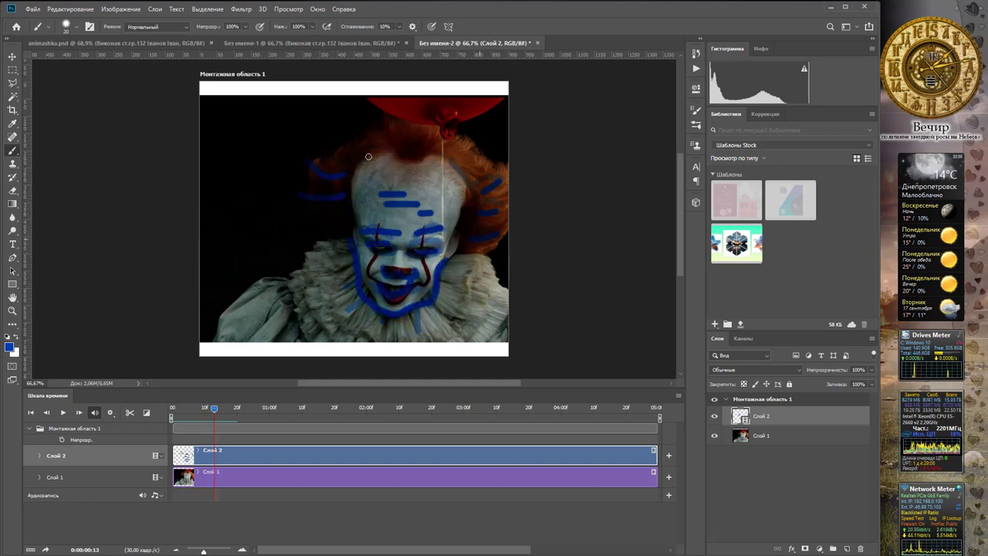
- On frame 14, paint blue forehead dashes, strokes around both eyes and a mouth outline
click(78, 413)
drag(412, 180, 427, 180)
mouse_move(392, 194)
mouse_down()
mouse_move(421, 194)
mouse_move(404, 206)
mouse_up()
mouse_move(363, 229)
mouse_down()
mouse_move(398, 244)
mouse_move(452, 231)
mouse_up()
mouse_move(374, 240)
mouse_down()
mouse_move(393, 264)
mouse_move(443, 245)
mouse_up()
drag(378, 271, 409, 295)
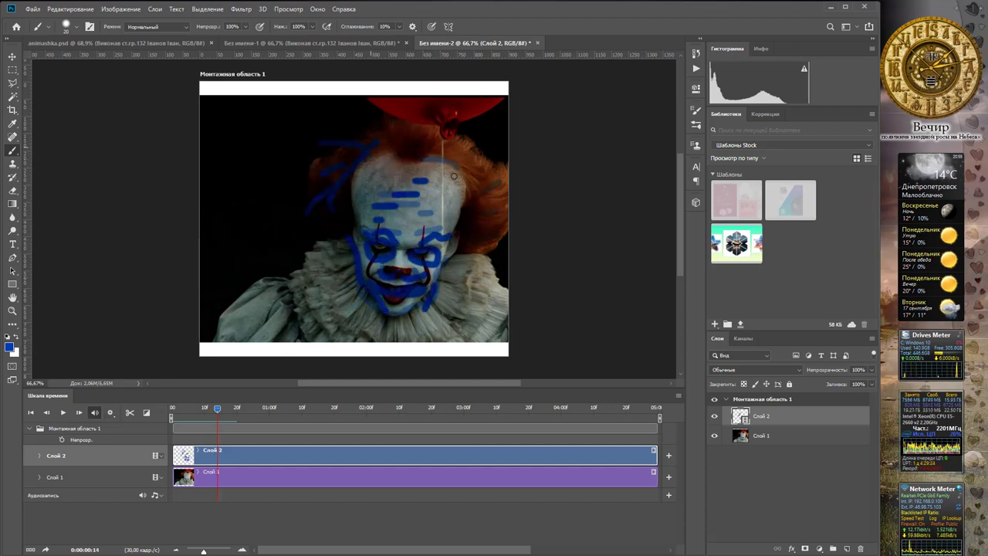
click(79, 413)
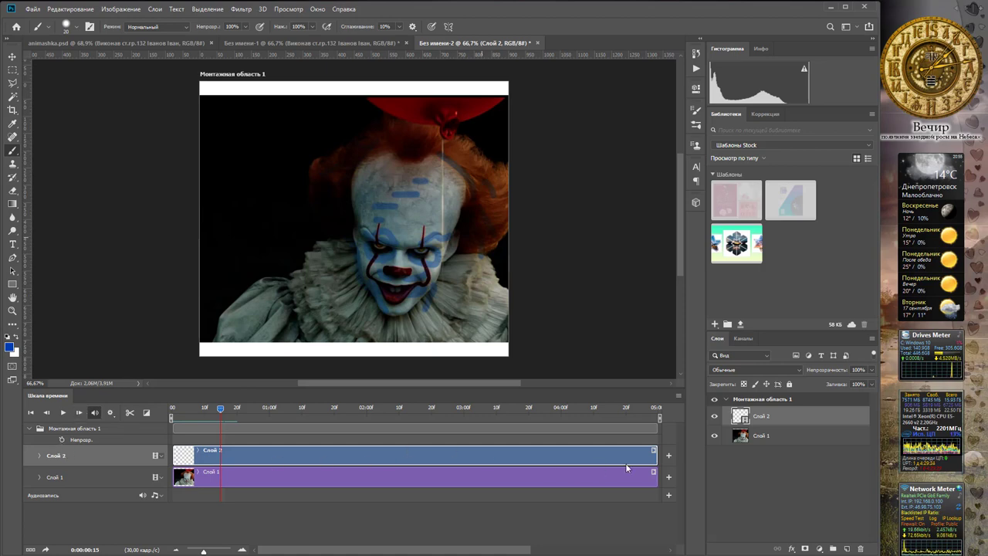
- Trim the Слой 1 and Слой 2 clips to both end at 03:00, then rewind the playhead
drag(653, 456, 371, 457)
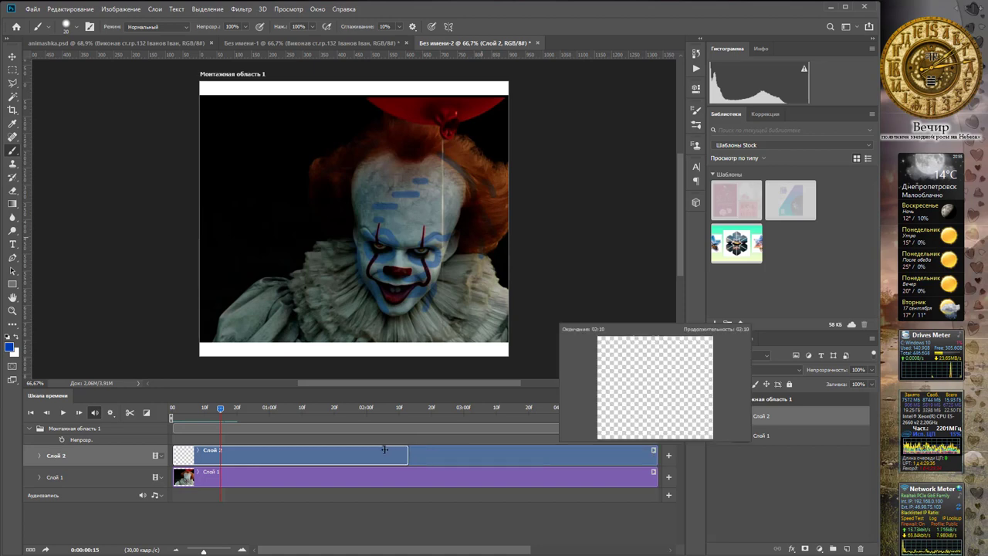
drag(655, 476, 376, 475)
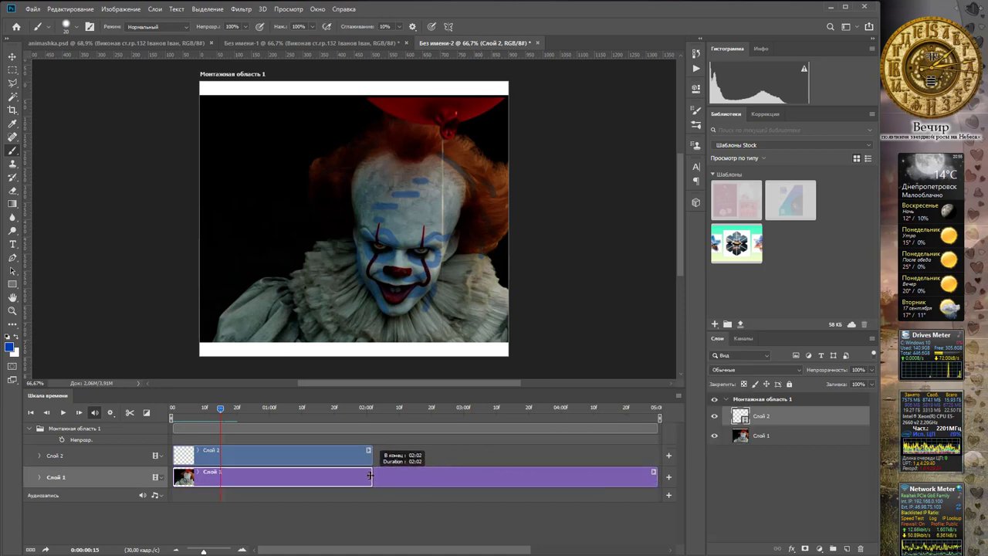
drag(375, 476, 462, 475)
drag(369, 455, 462, 456)
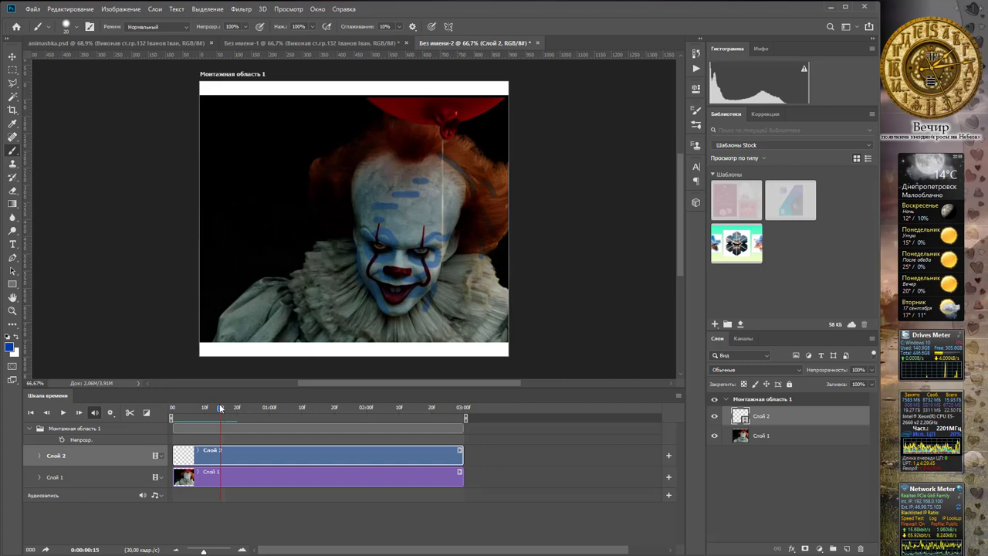
drag(220, 408, 60, 411)
- Preview the animation, then set the Слой 2 stroke clip's speed to 25%
click(60, 412)
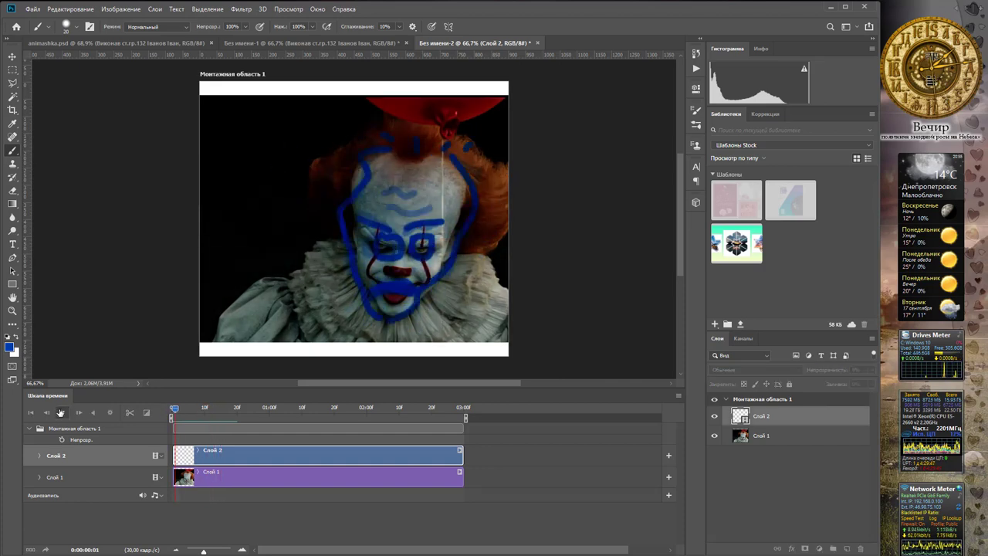
mouse_move(218, 407)
mouse_down()
mouse_move(277, 411)
mouse_move(189, 412)
mouse_move(224, 411)
mouse_up()
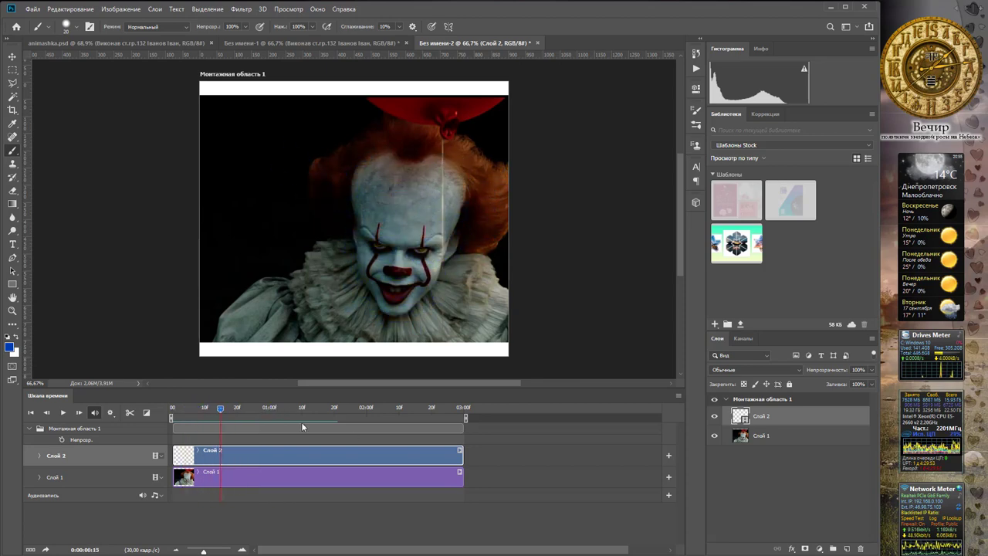
click(460, 449)
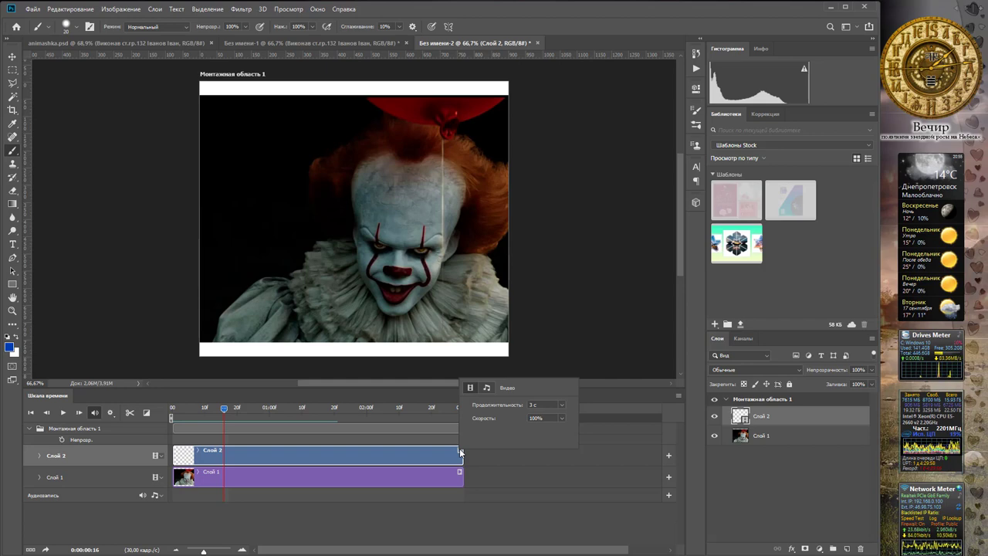
click(556, 417)
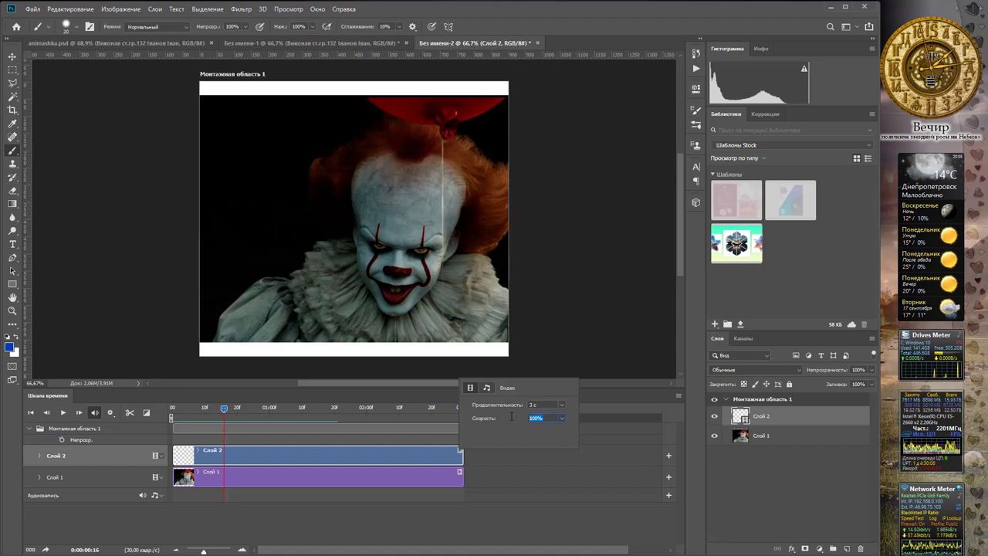
text(2)
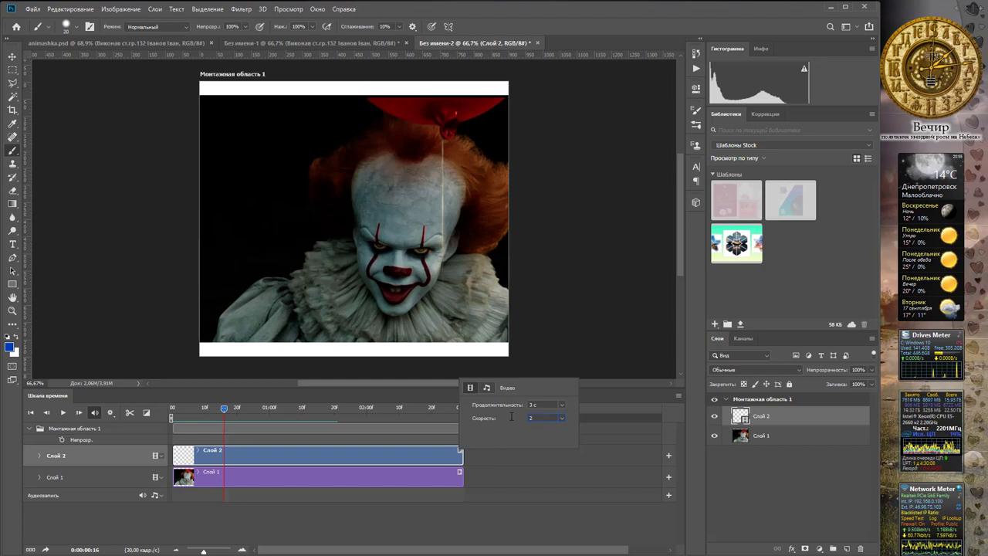
text(5)
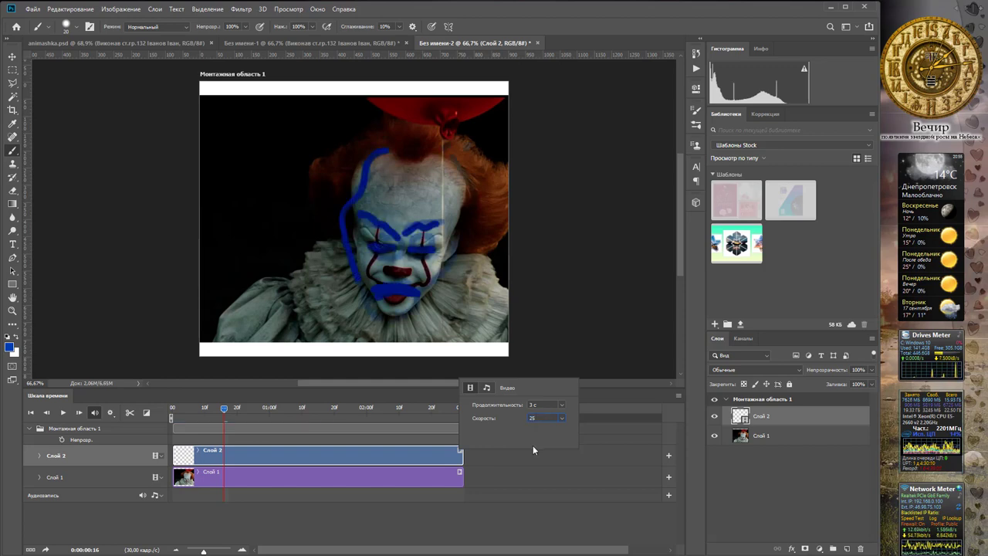
click(540, 463)
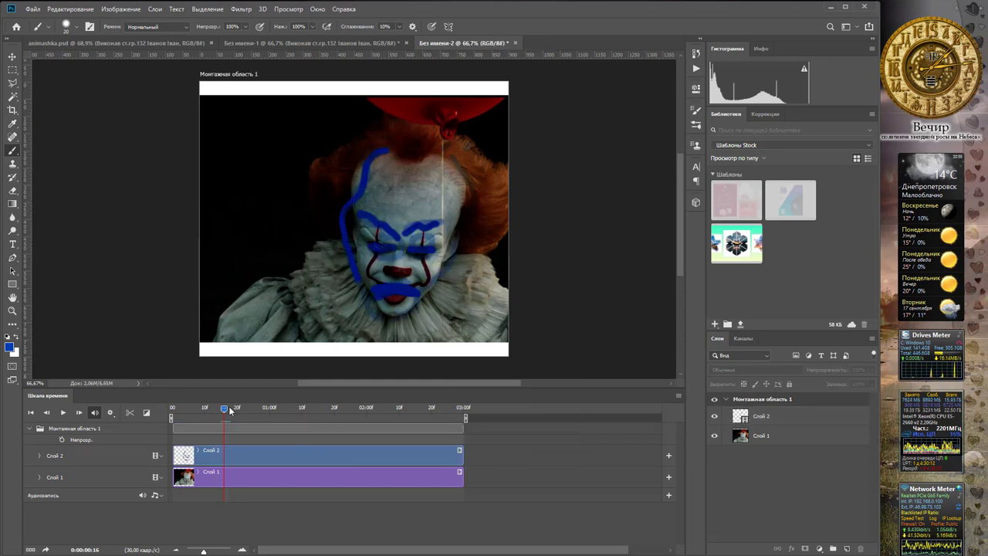
- Replay from the start and trim the Слой 2 clip to end at about 02:01
drag(225, 409, 172, 408)
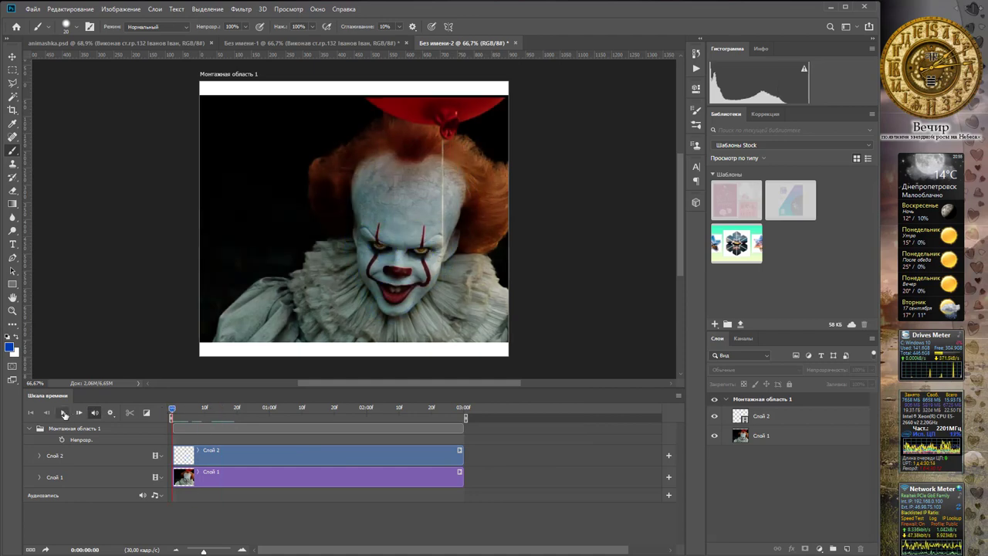
click(64, 413)
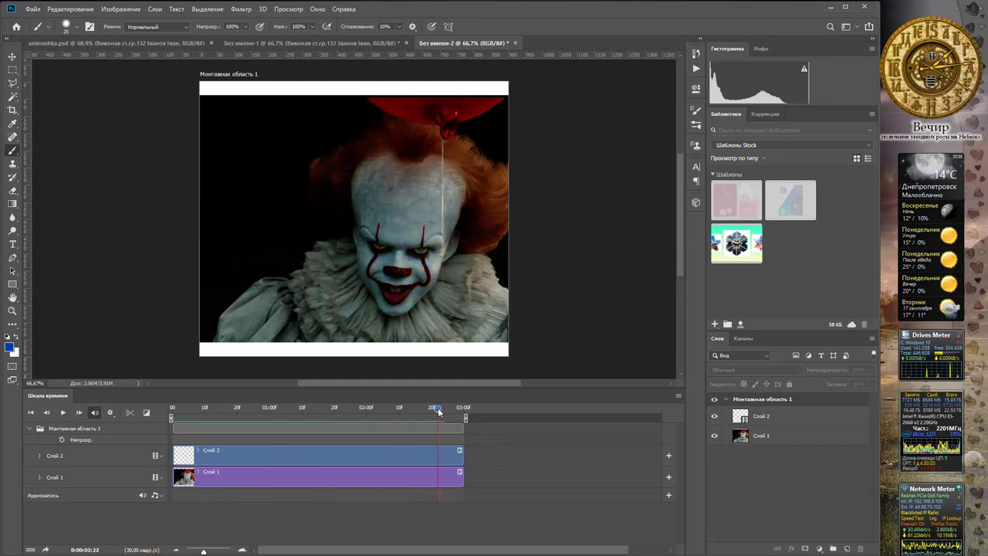
mouse_move(440, 409)
mouse_down()
mouse_move(353, 412)
mouse_move(367, 411)
mouse_up()
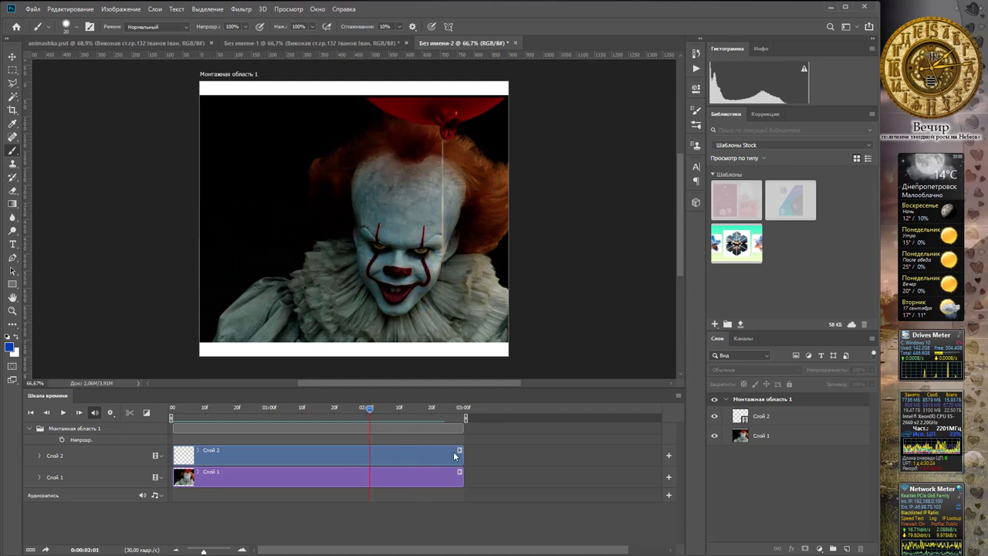
drag(460, 454, 370, 454)
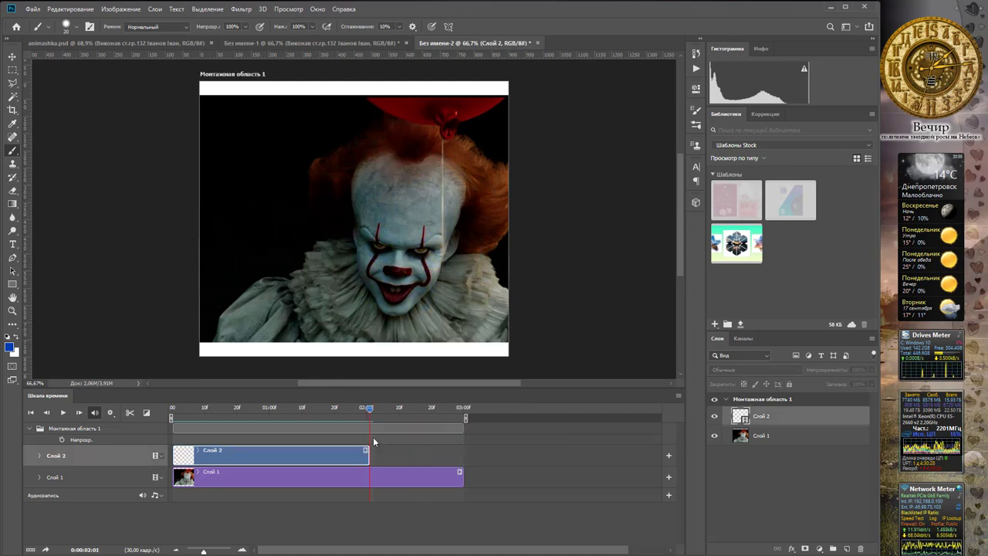
- Start a text box left of the clown's head and clear its placeholder text
click(13, 244)
click(269, 154)
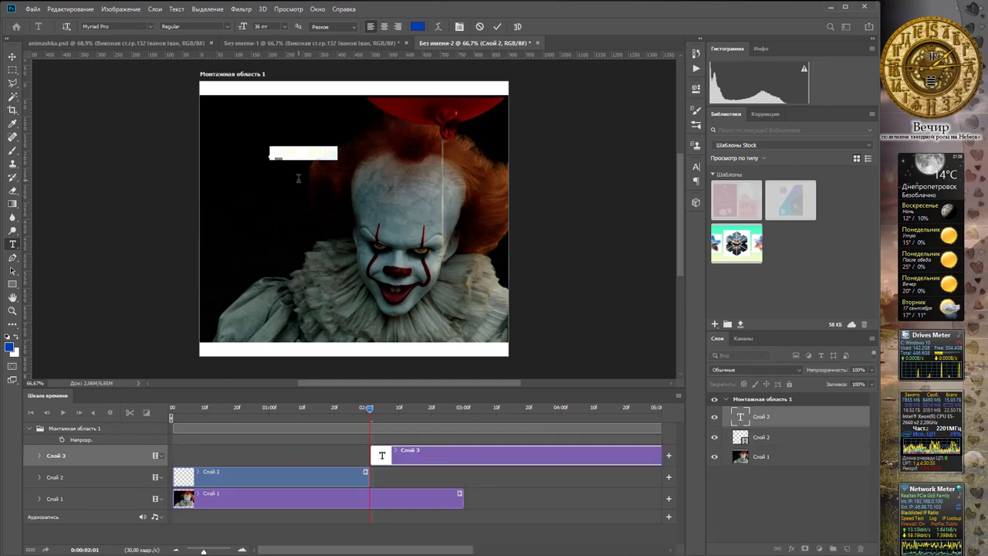
key(BackSpace)
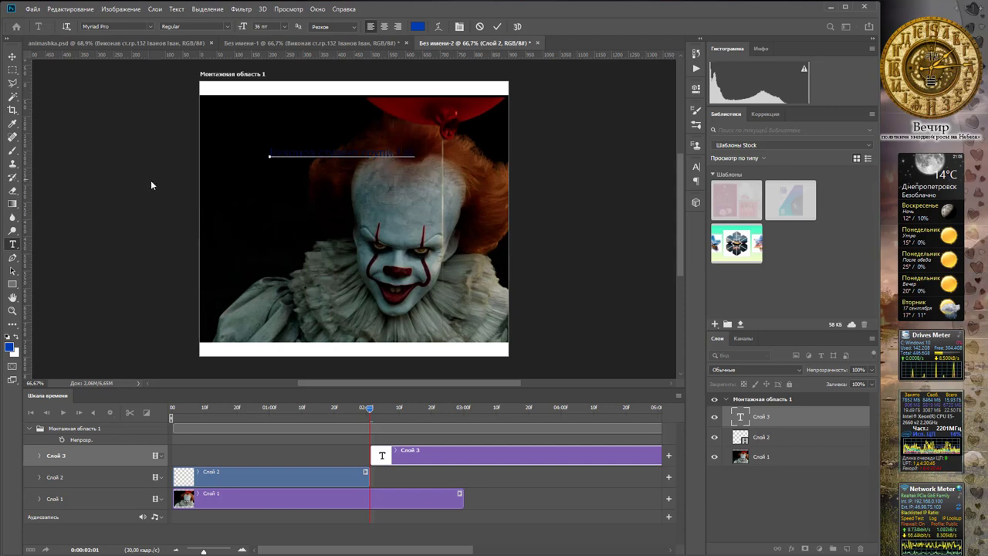
click(12, 57)
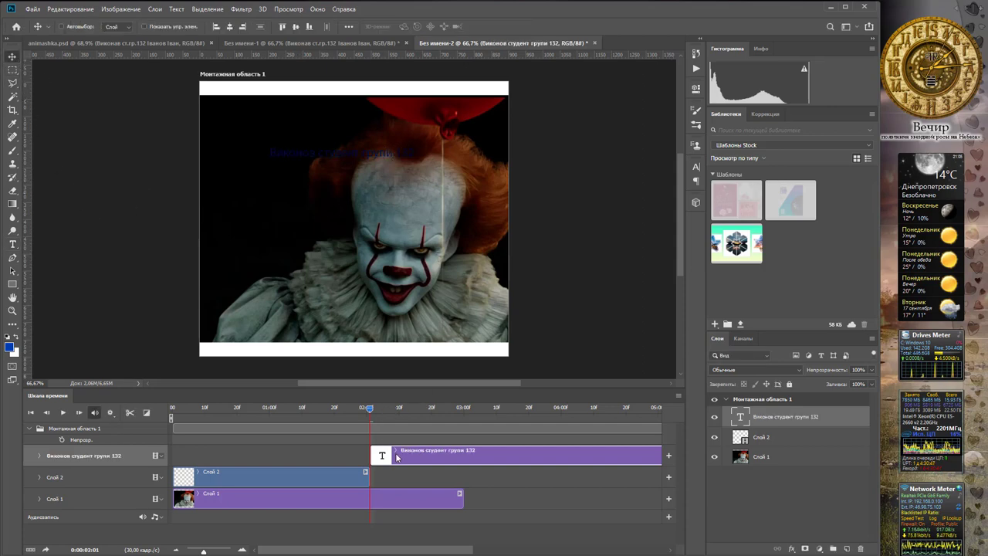
- Trim the clown photo clip to end at two seconds, where the text clip begins
mouse_move(396, 456)
mouse_down()
mouse_move(471, 456)
mouse_move(396, 457)
mouse_up()
click(460, 501)
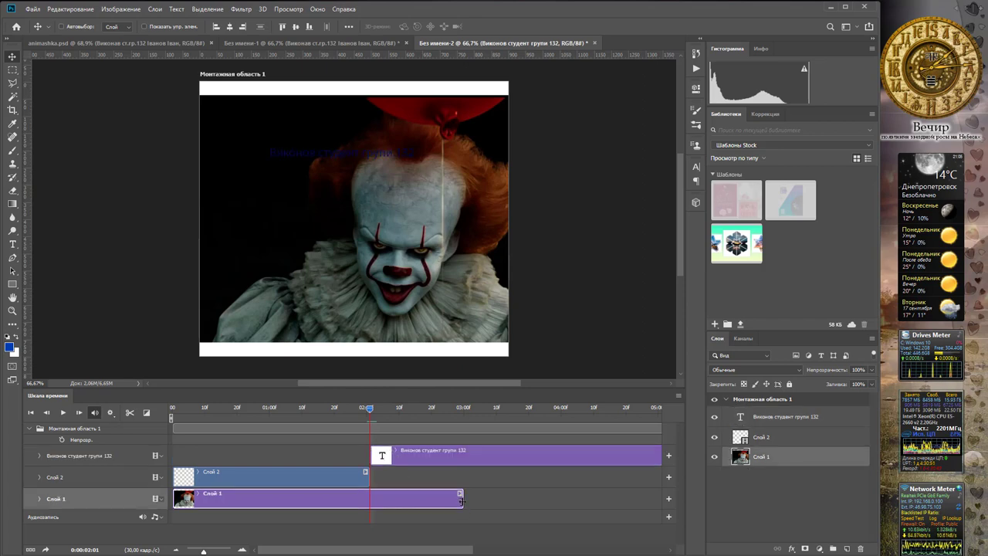
drag(461, 501, 369, 501)
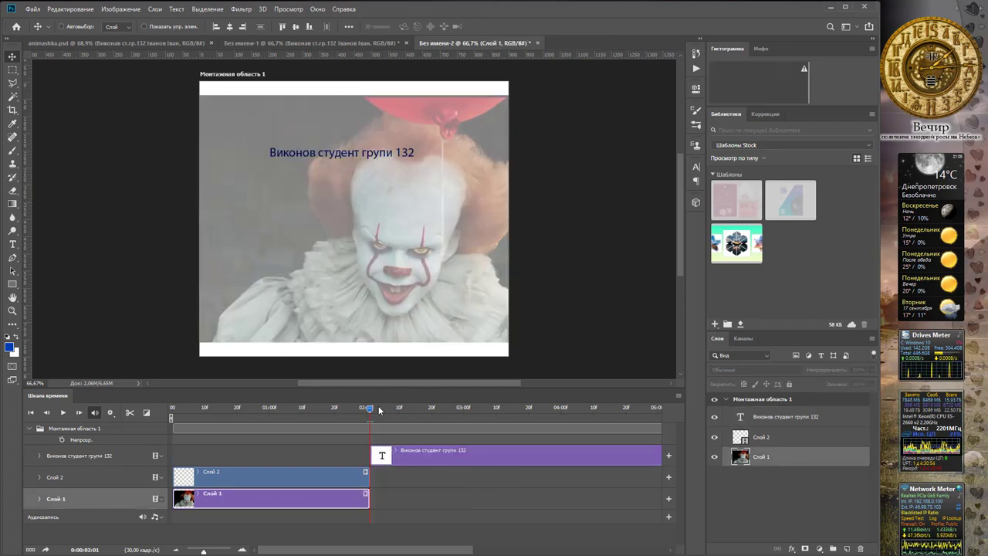
drag(370, 411, 376, 413)
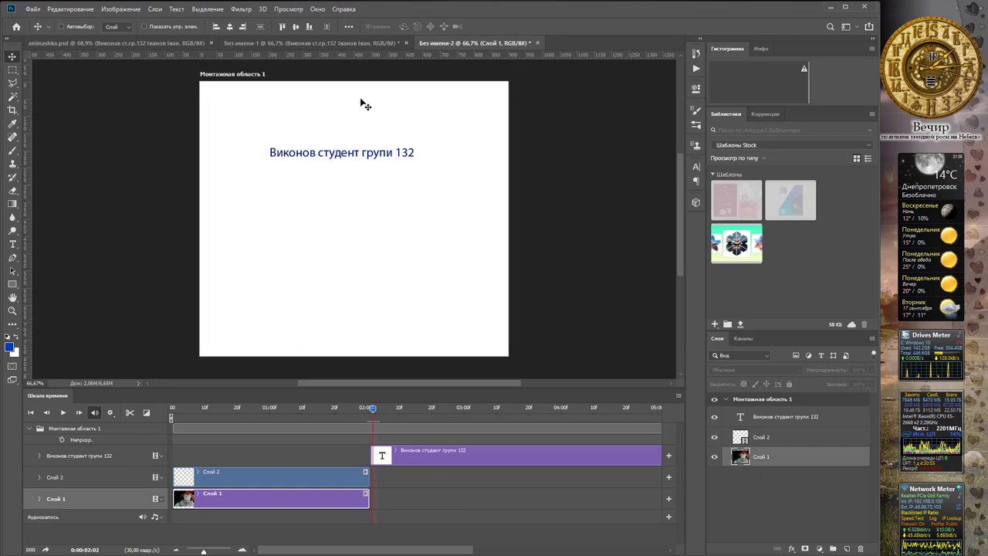
- Add the student's name as a second text line and move the text block up-left
double_click(361, 154)
key(Right)
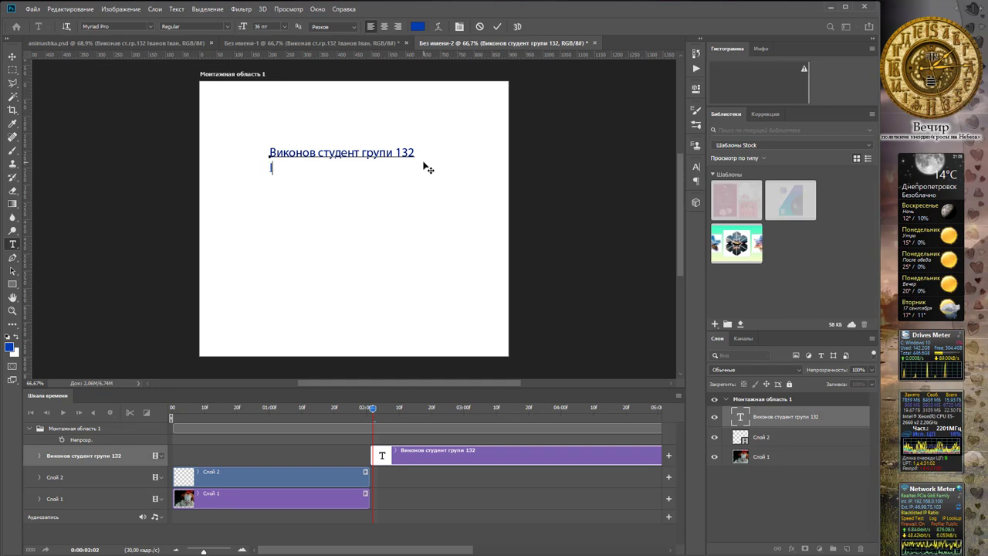
text(Іванов Іван)
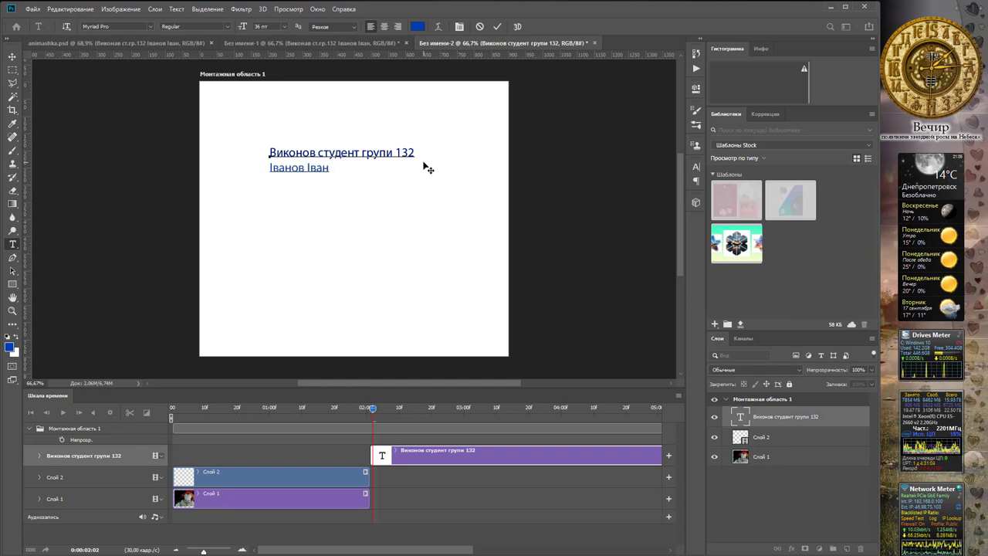
click(12, 56)
drag(305, 154, 297, 124)
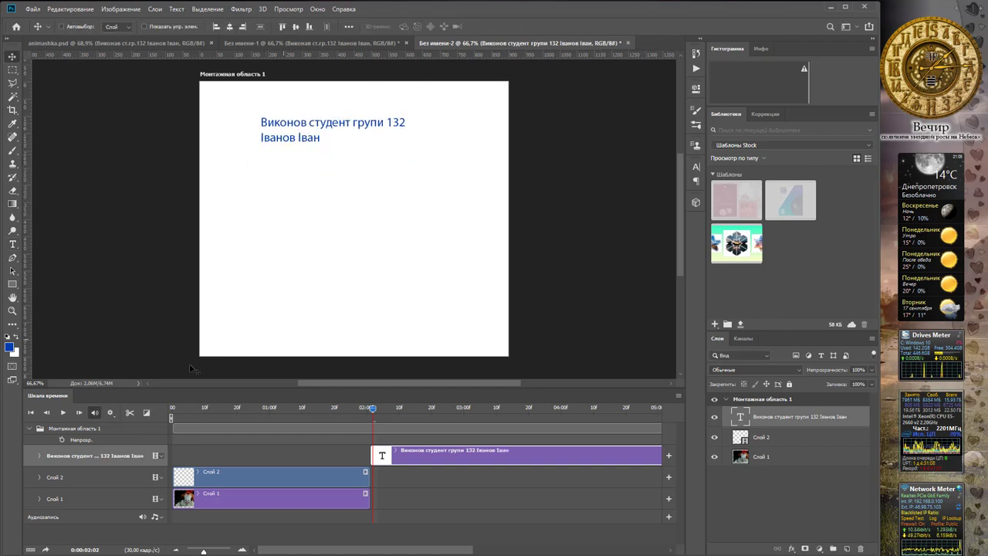
- Set Position keyframes sliding the text down-right across the canvas over several moments
click(38, 456)
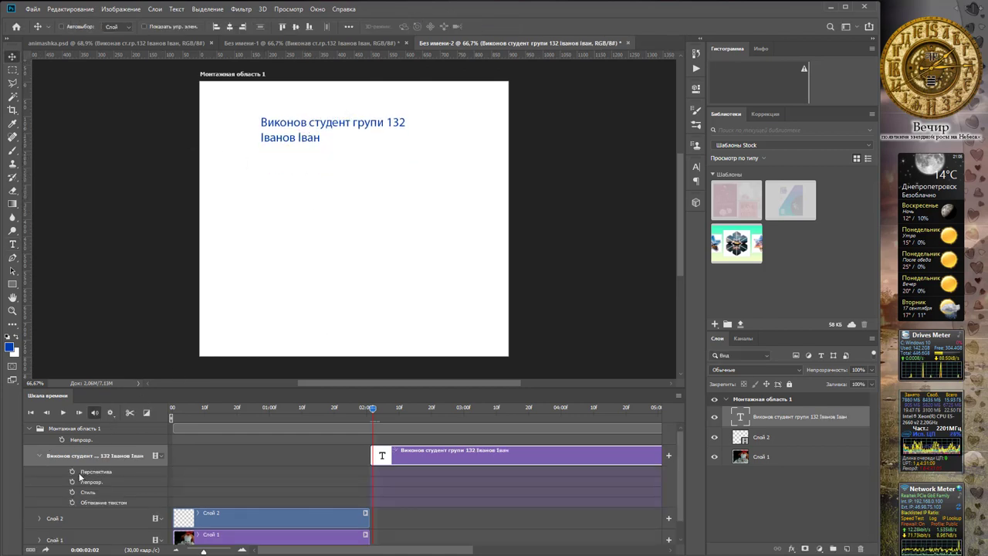
click(71, 472)
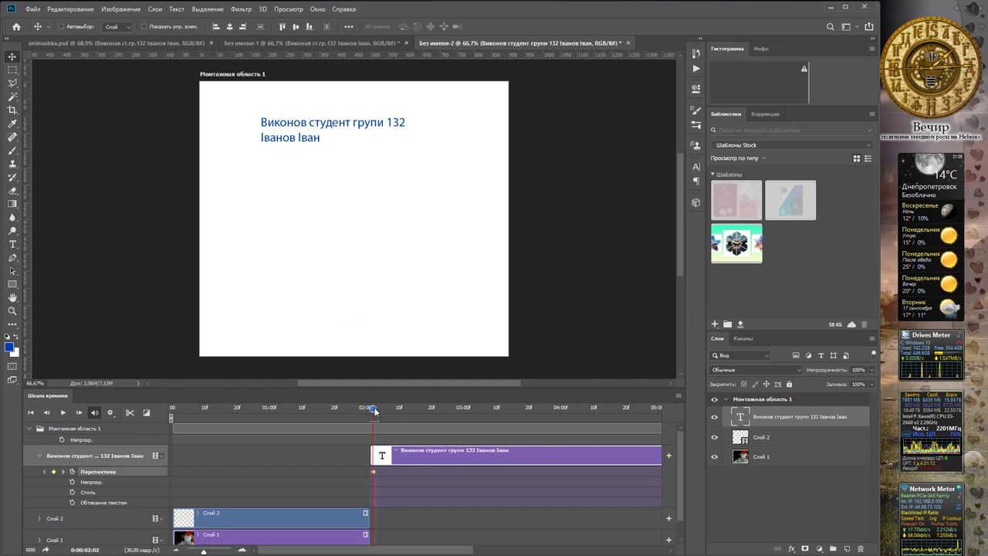
drag(375, 411, 399, 414)
drag(340, 130, 353, 179)
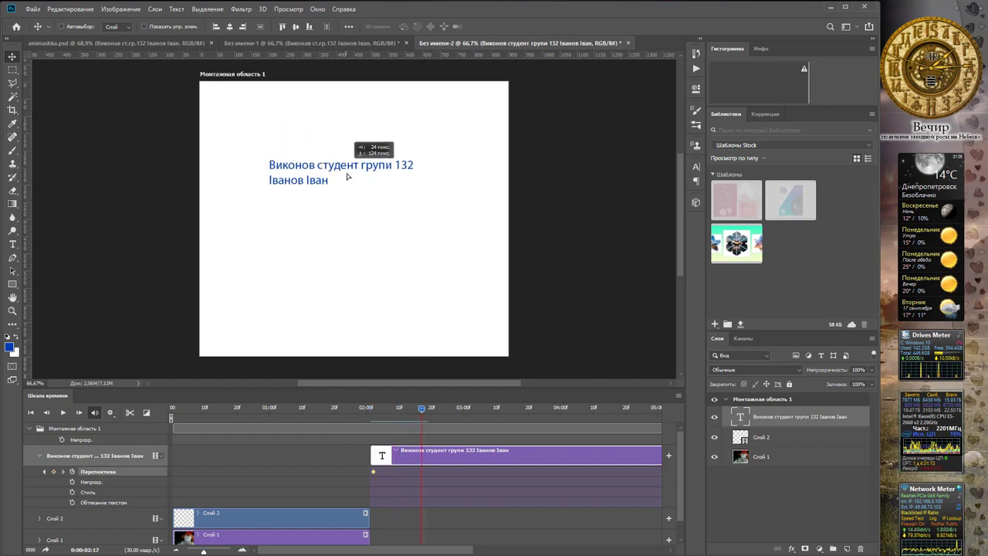
drag(423, 411, 468, 414)
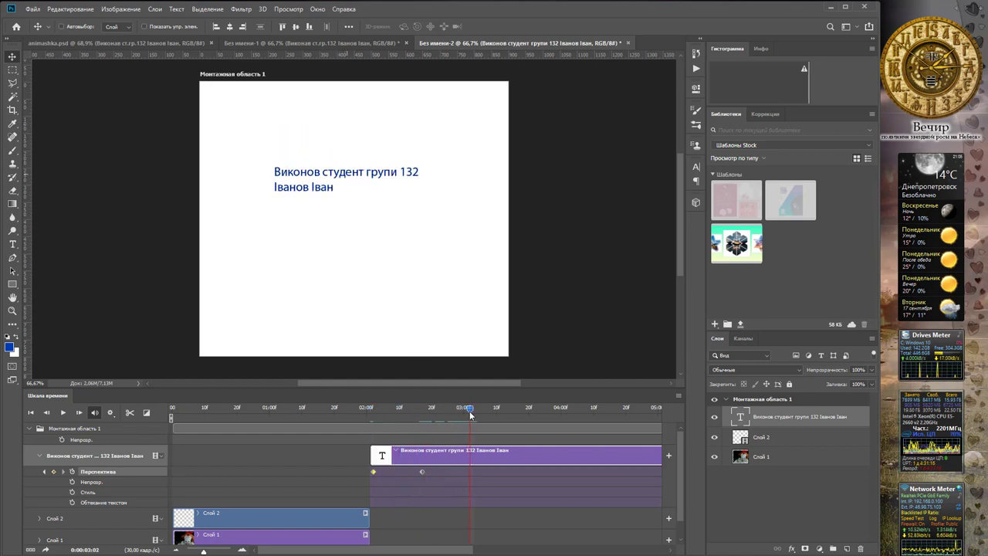
drag(355, 188, 369, 260)
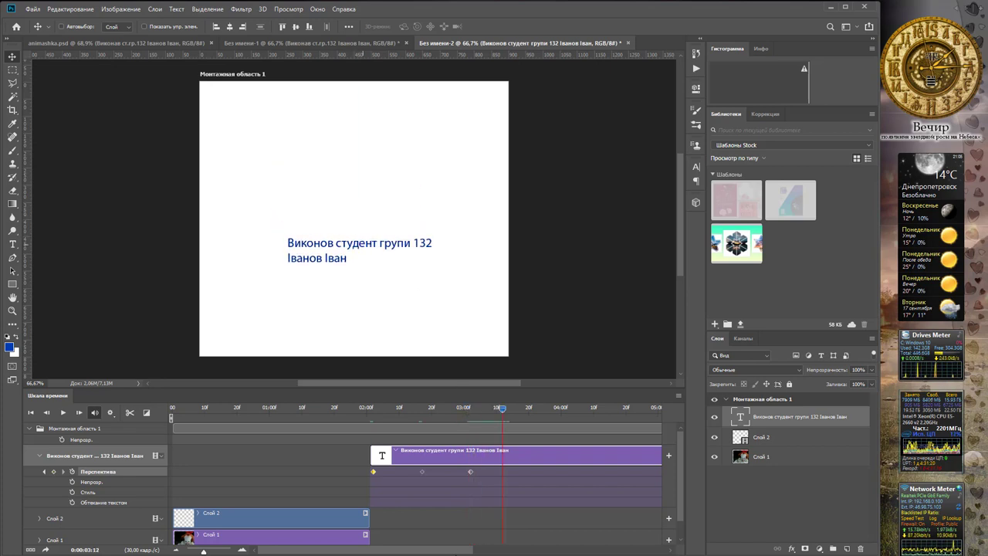
- Trim the text clip to end at 03:09 and play the animation from the start
mouse_move(468, 552)
mouse_down()
mouse_move(580, 474)
mouse_move(225, 456)
mouse_up()
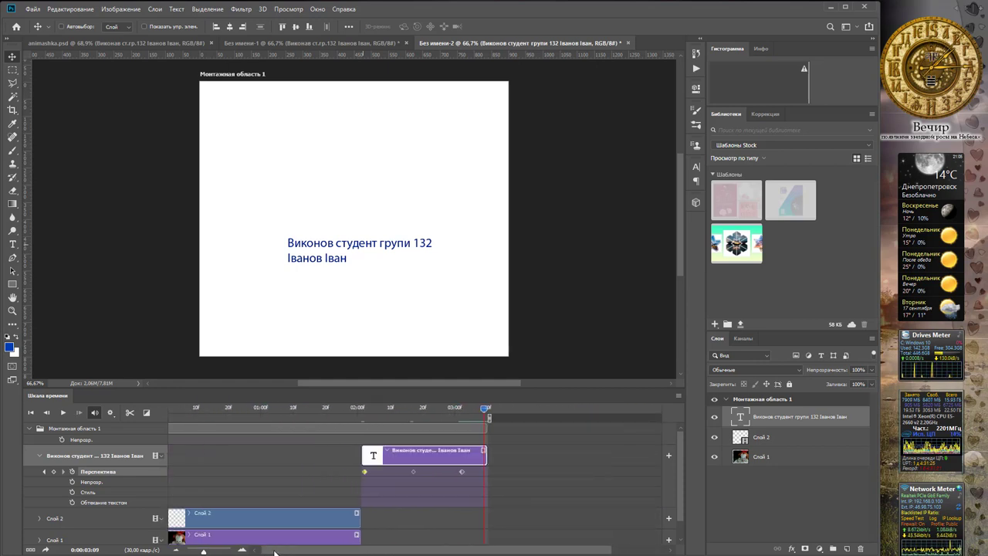
click(492, 457)
drag(490, 455, 482, 455)
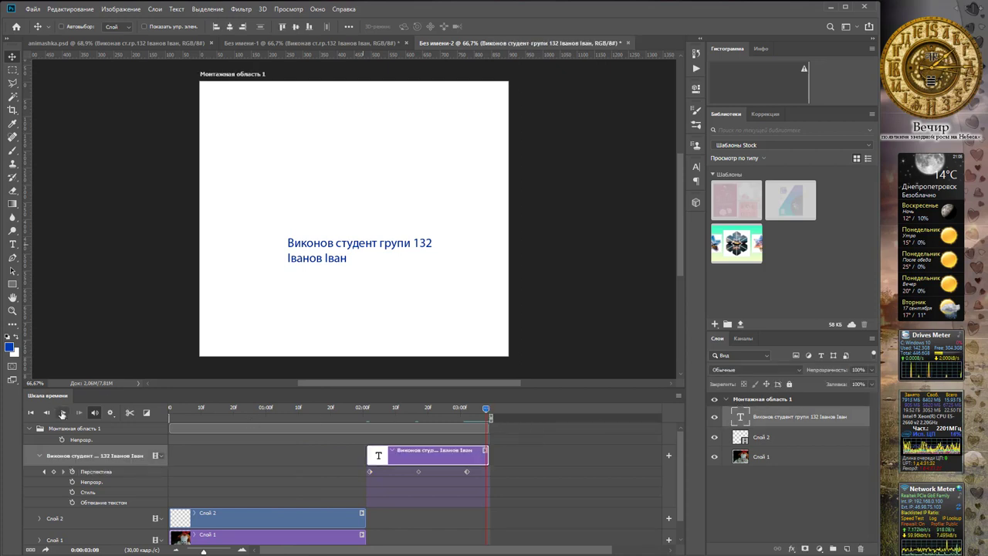
click(62, 414)
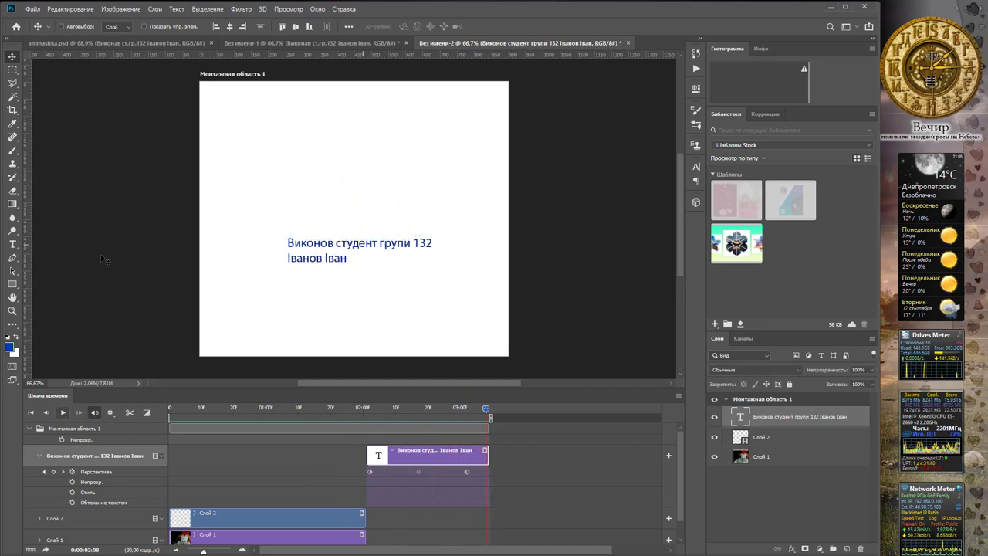
- Export the animation through Save for Web (Legacy) as a renamed GIF on the Desktop
click(33, 9)
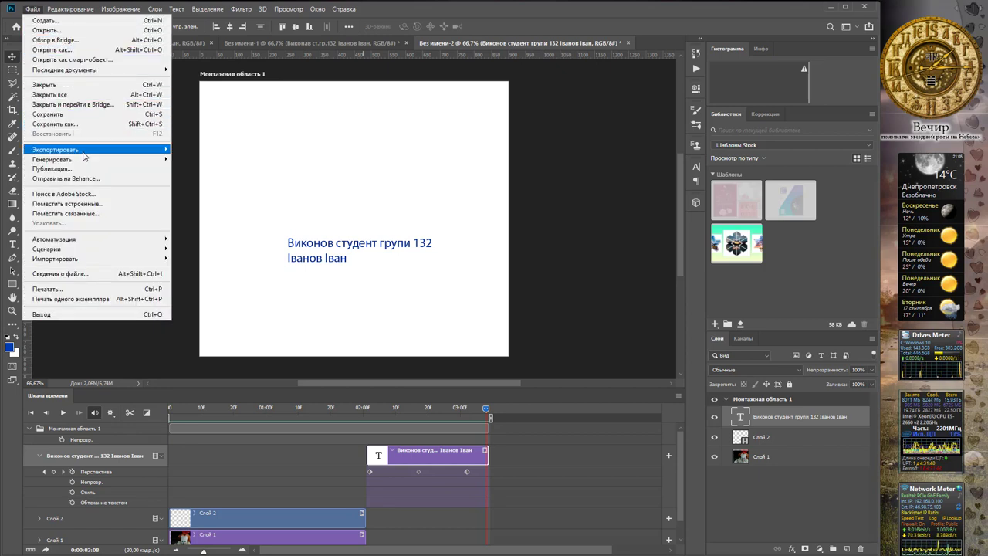
mouse_move(56, 149)
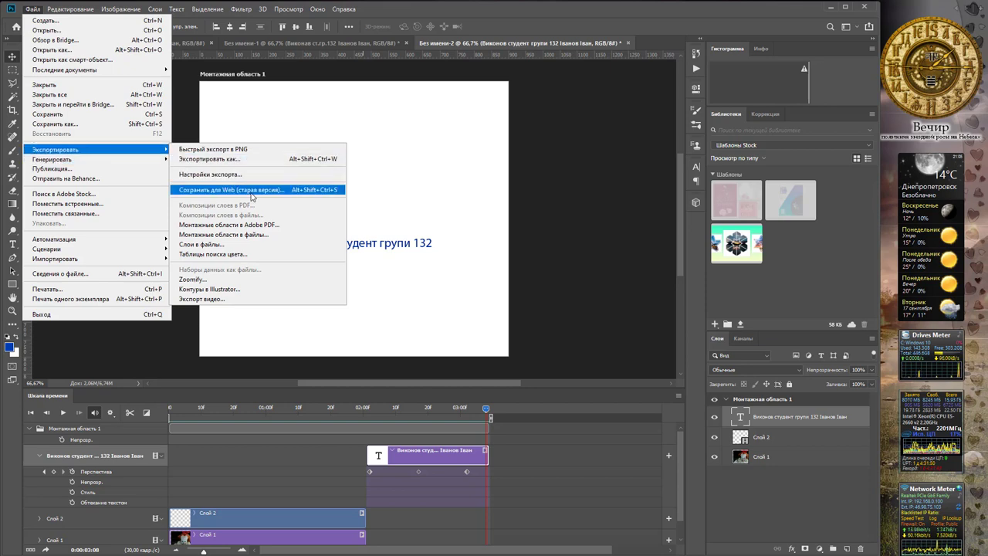
click(252, 193)
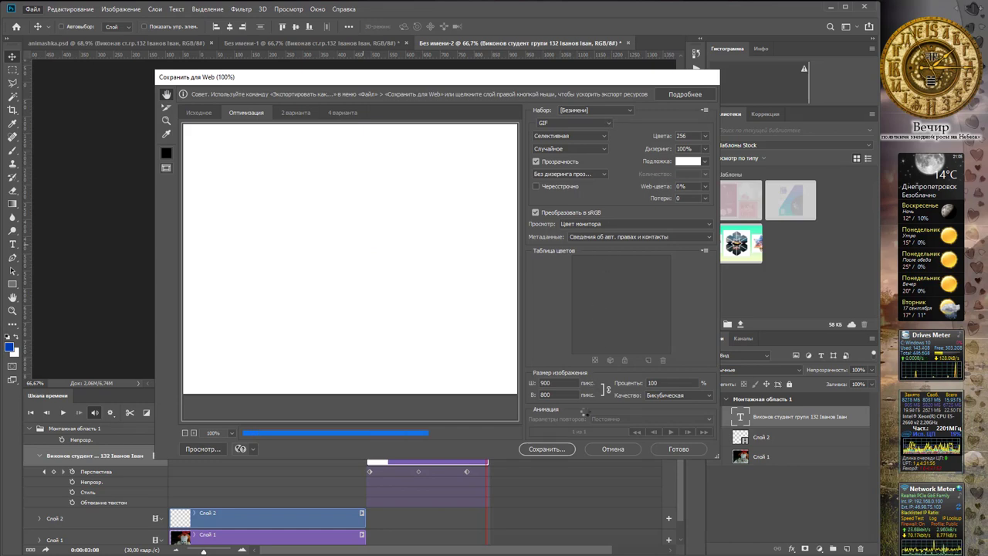
click(547, 449)
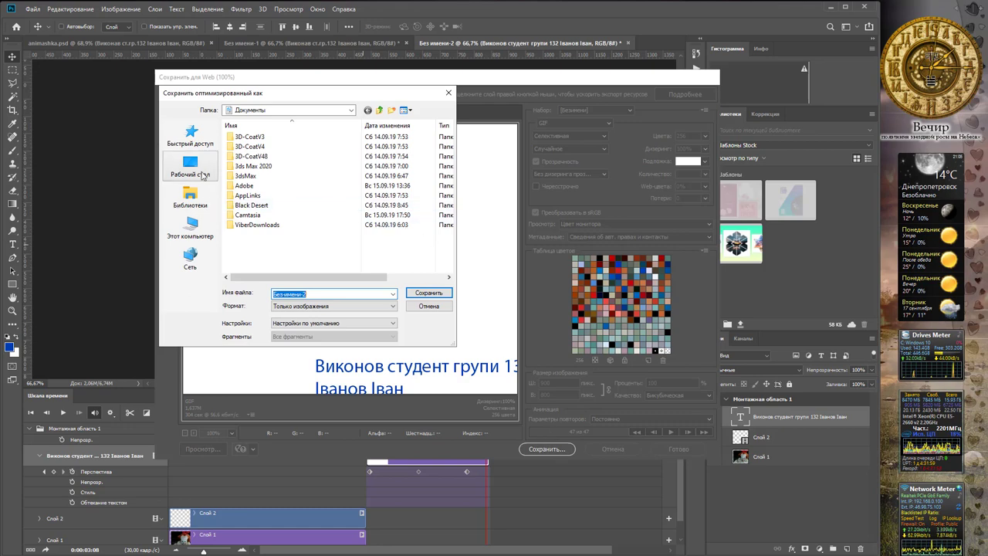
click(202, 176)
drag(324, 293, 282, 294)
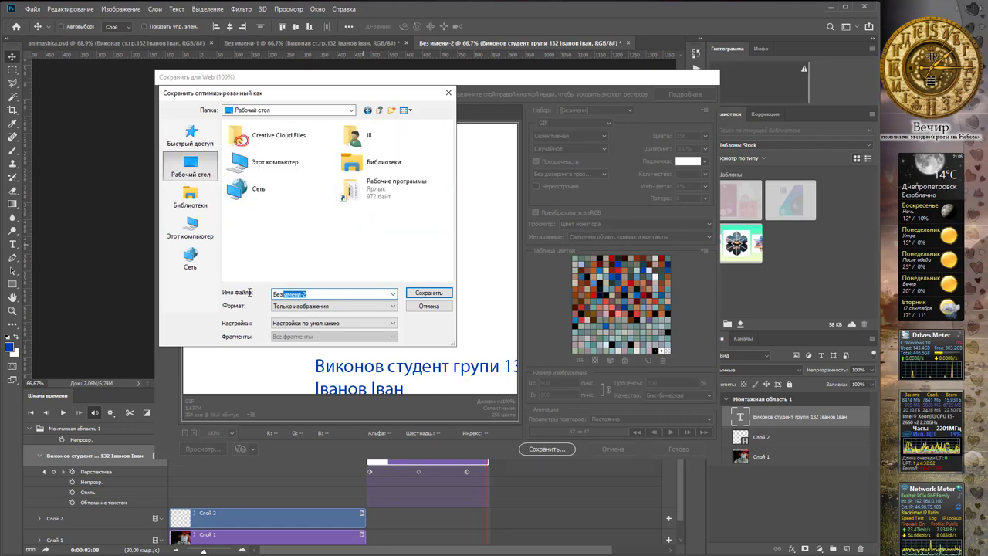
text(1)
click(427, 293)
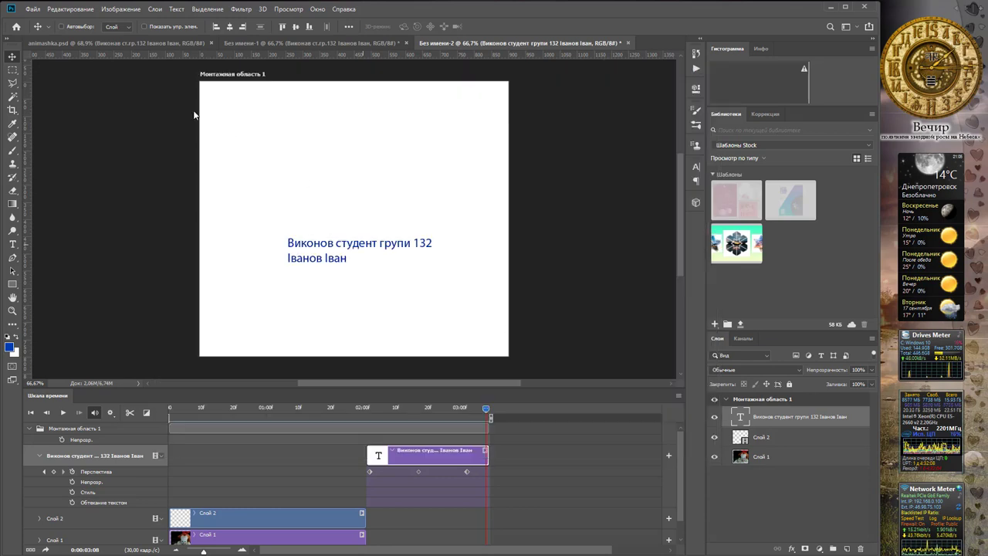
- Use Render Video to export an H.264 file named '1' into the Desktop folder
click(33, 8)
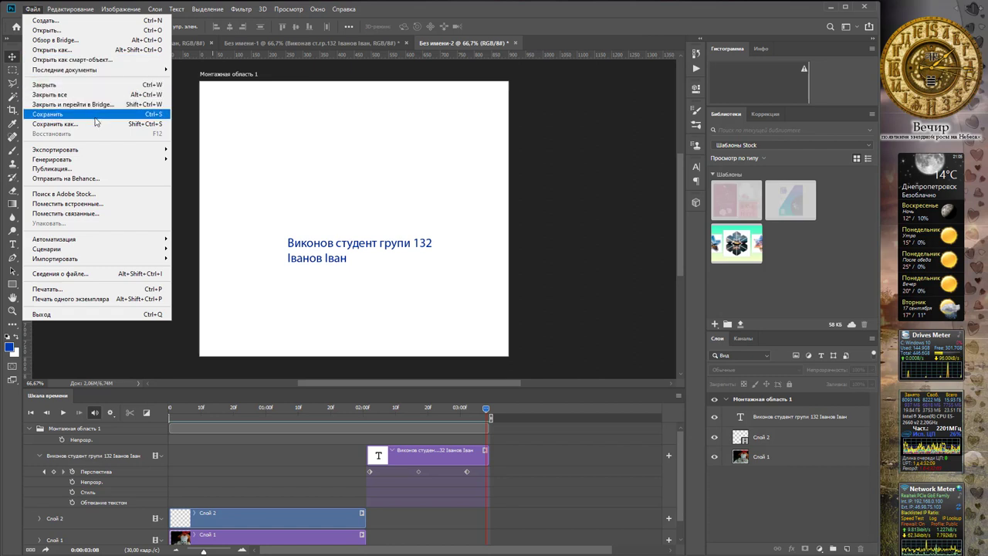
mouse_move(56, 149)
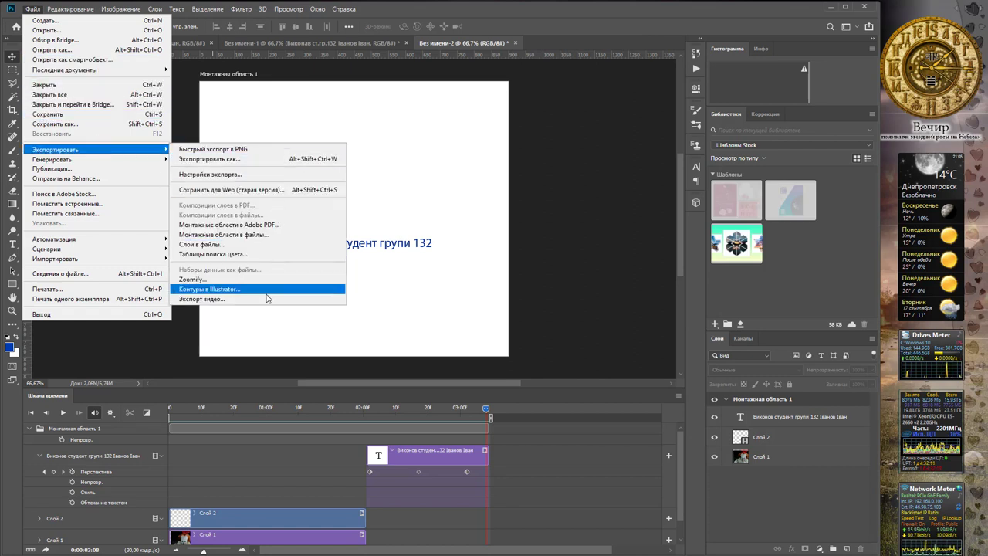
click(267, 301)
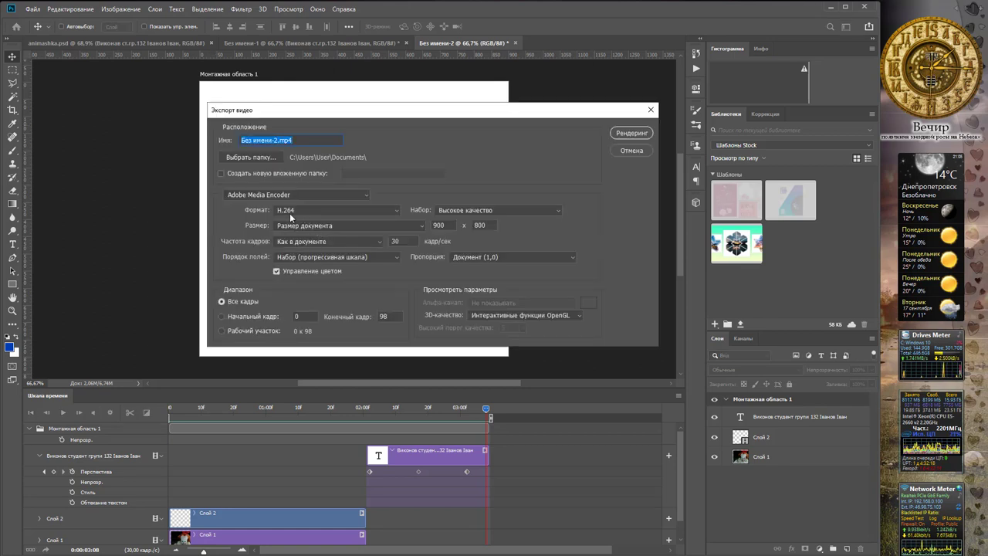
text(1)
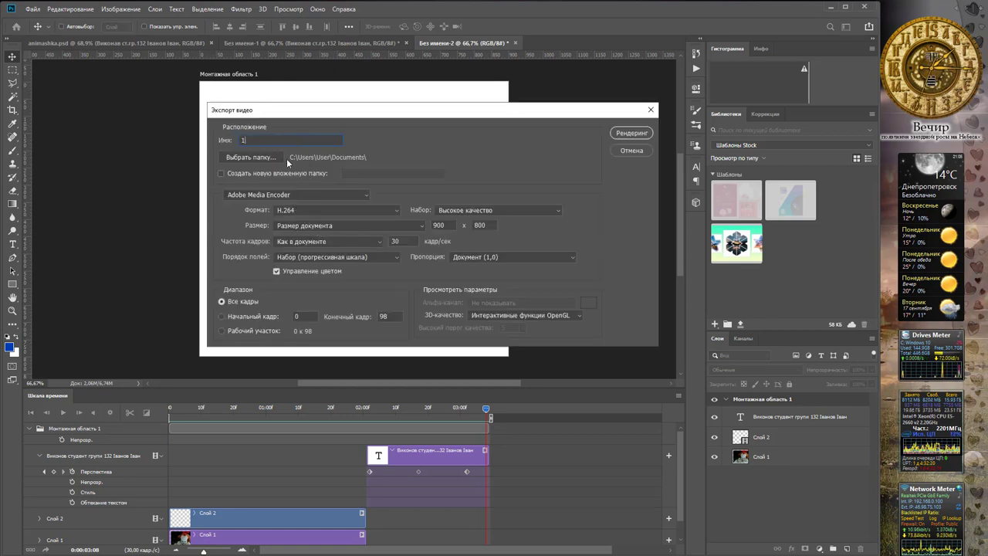
click(269, 158)
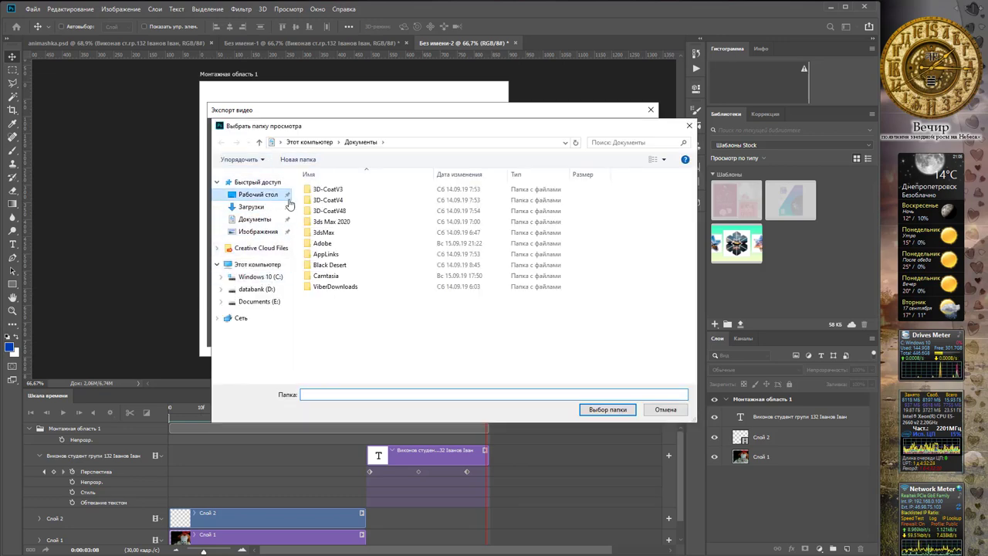
click(284, 194)
click(608, 409)
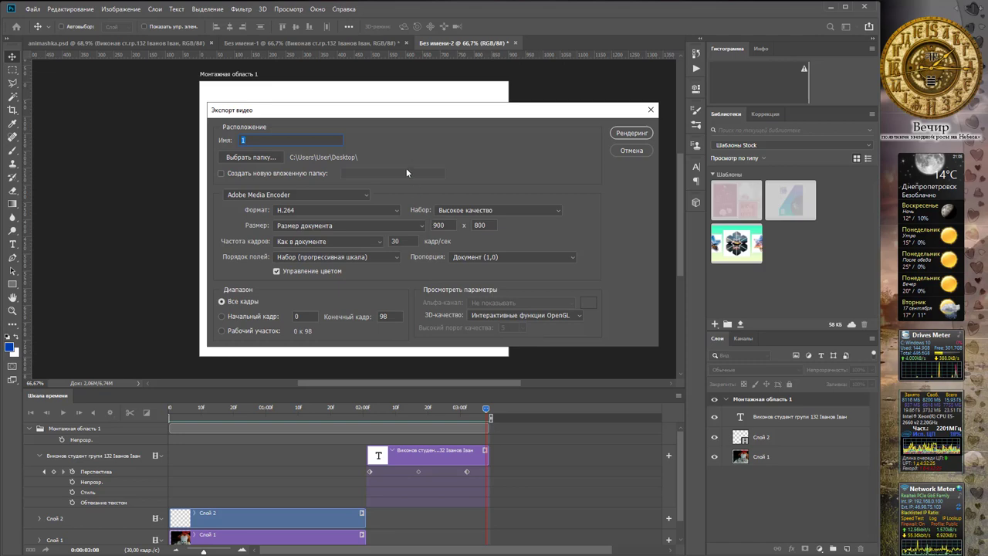
click(629, 136)
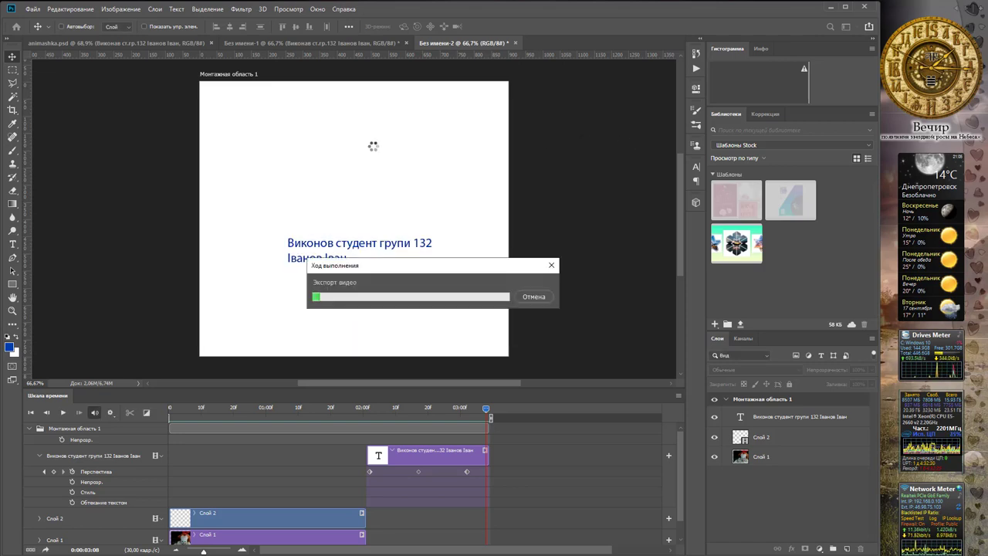
- Play 1.gif in Windows Photos from the desktop, close it, then open 1.mp4
click(831, 7)
click(821, 9)
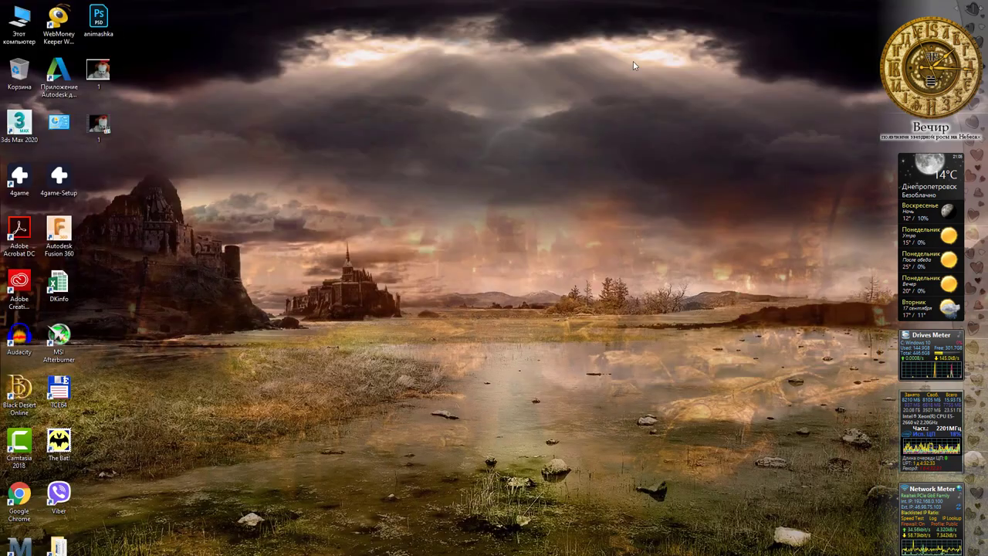
double_click(98, 71)
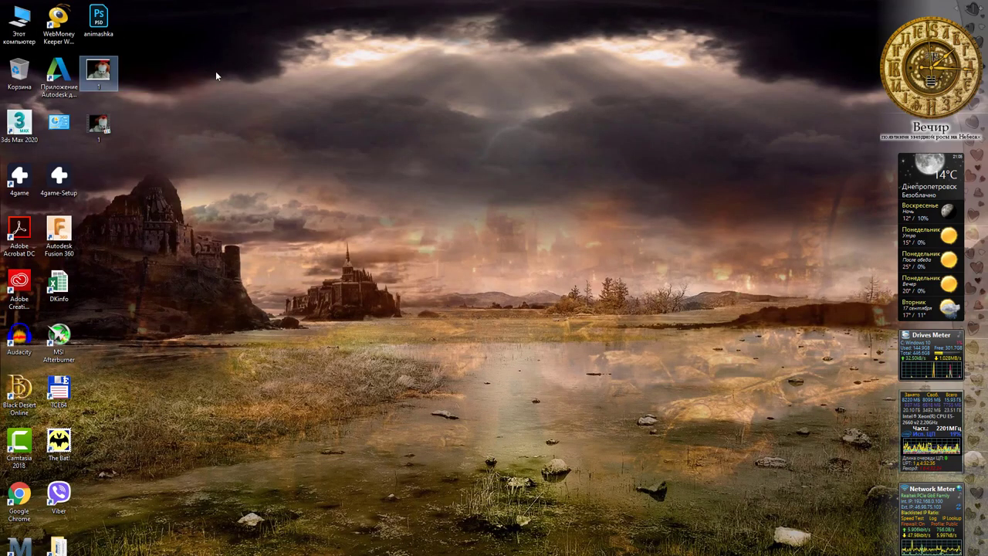
click(522, 403)
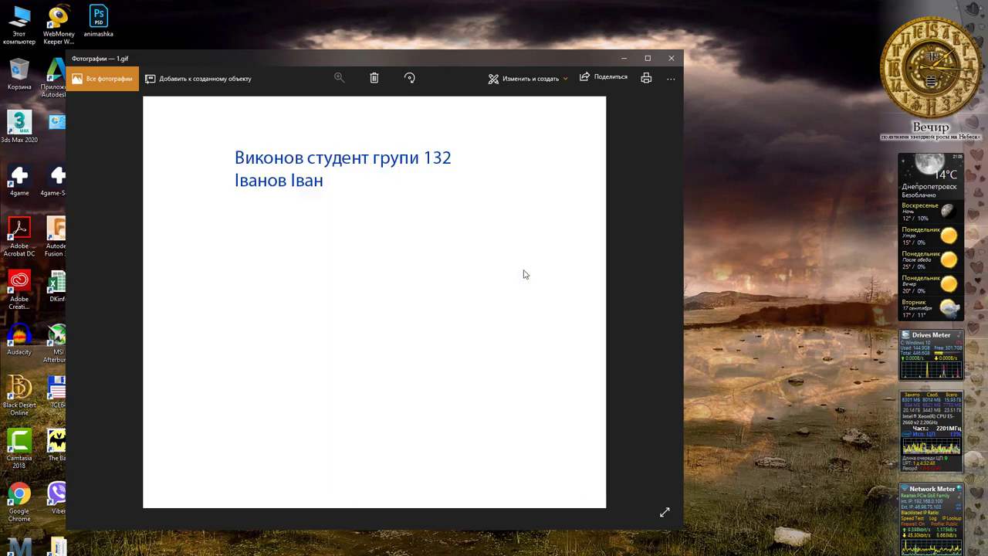
key(alt+F4)
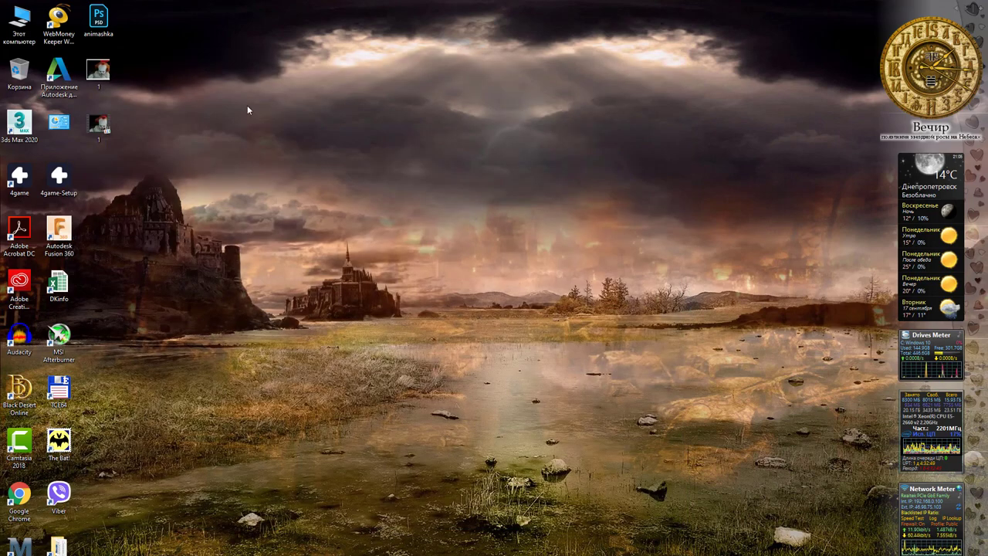
double_click(107, 132)
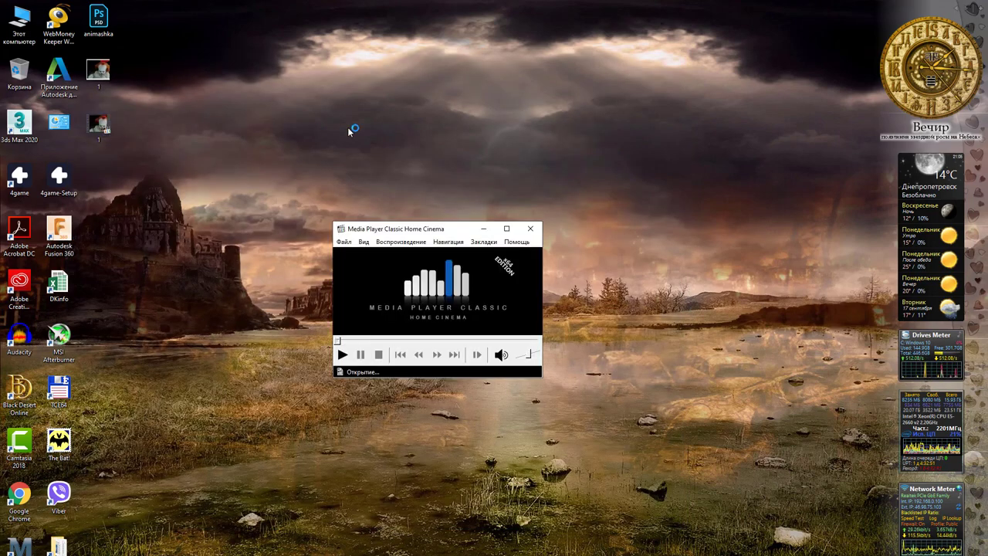